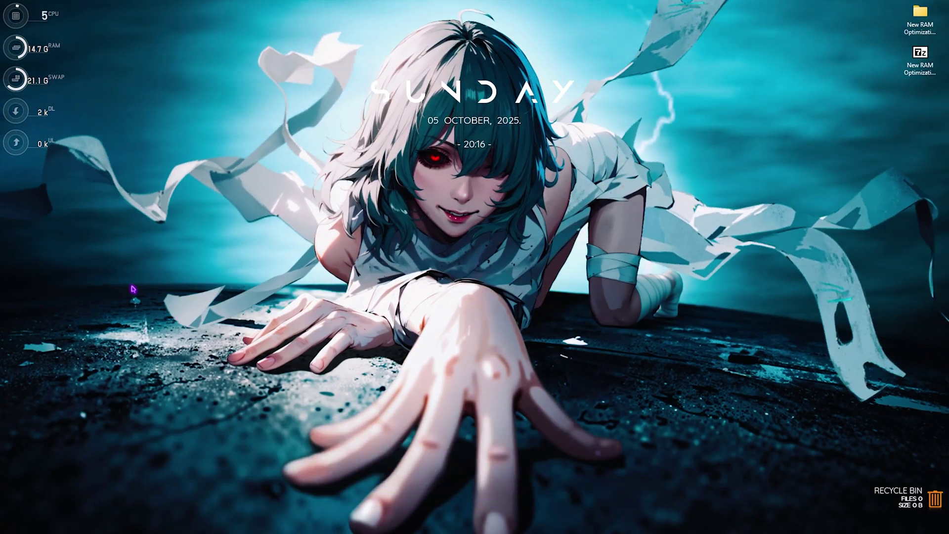
- Open Task Manager with Ctrl+Shift+Esc
key(ctrl+shift+Escape)
- Maximize Task Manager and review the Startup apps list, selecting the vgtray.exe entry
click(558, 105)
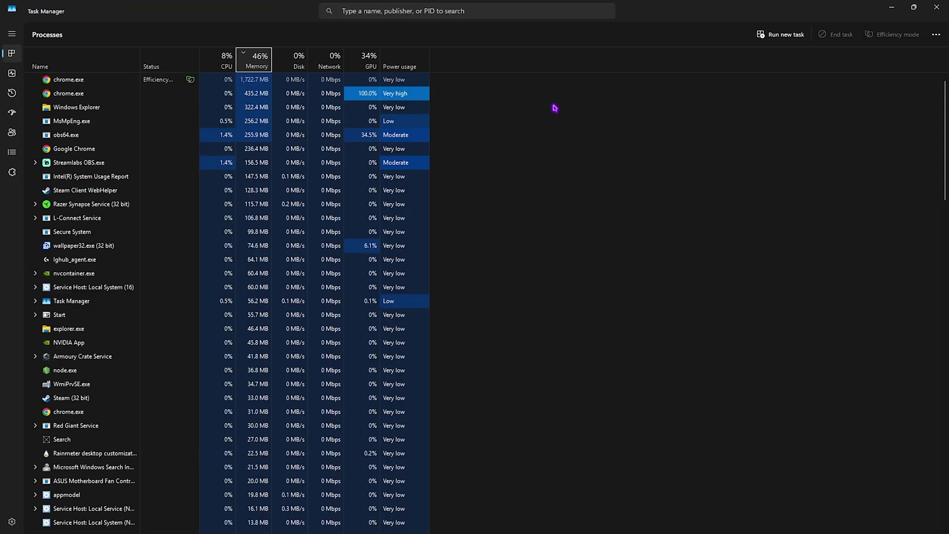
click(12, 113)
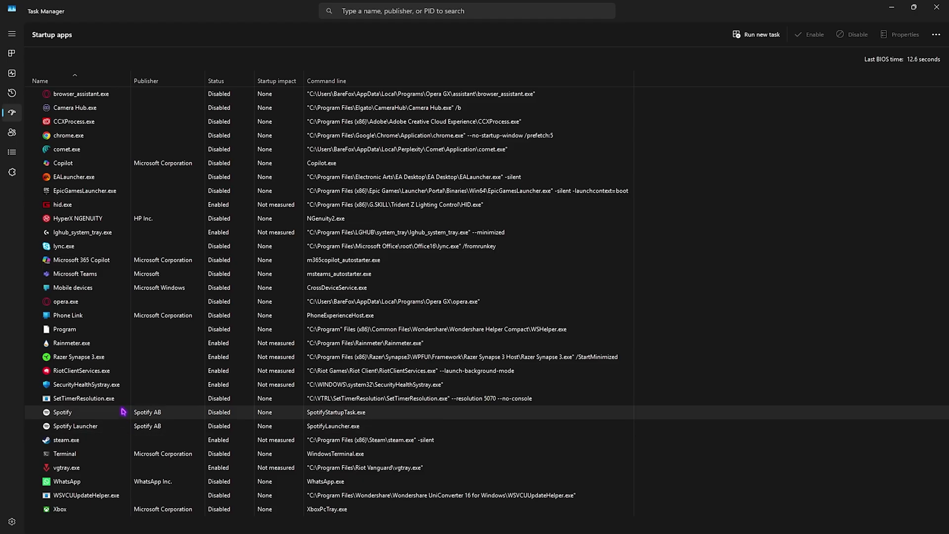
click(80, 466)
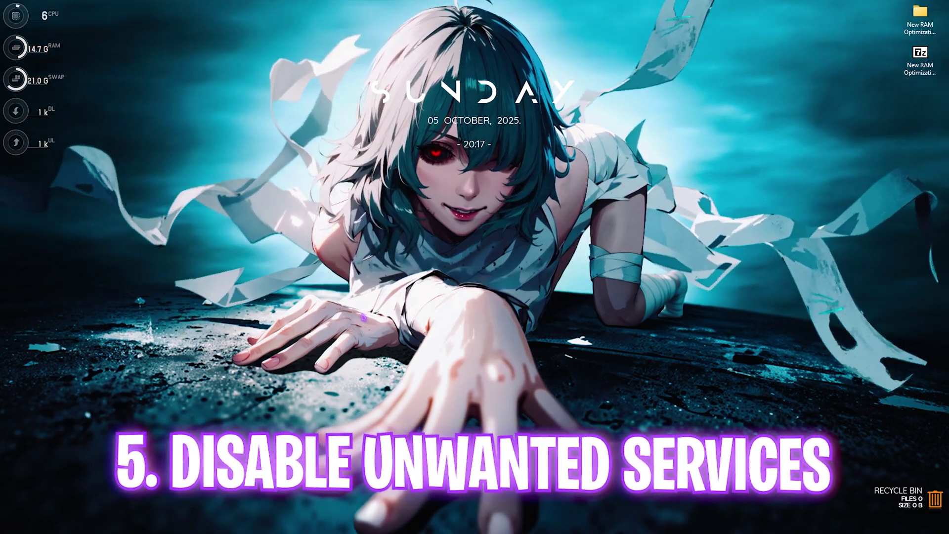
- Launch services.msc from Run and select the SysMain service
key(super+r)
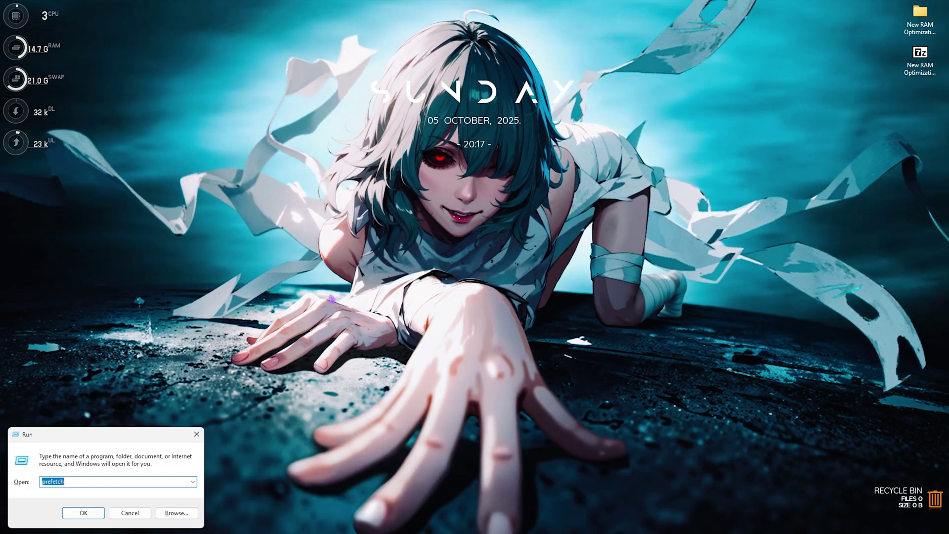
text(services)
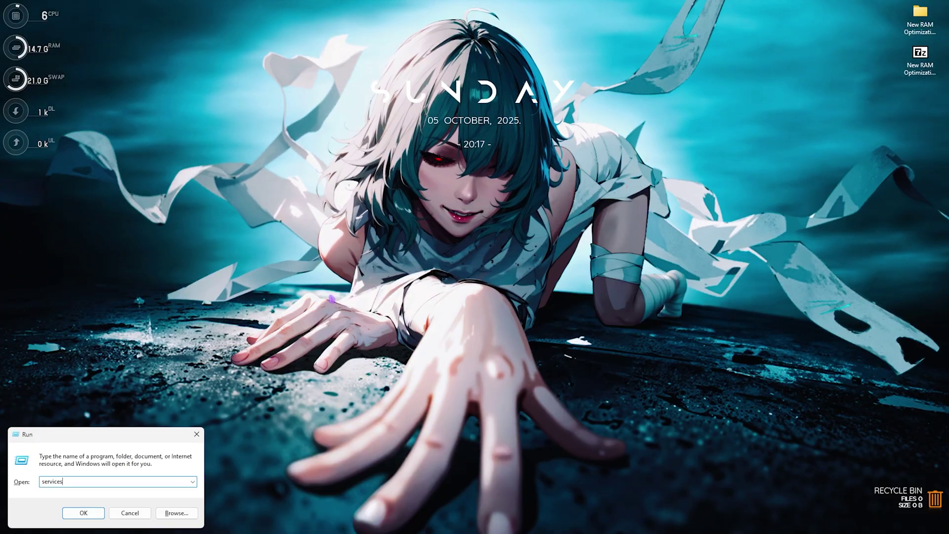
text(.msc)
key(Return)
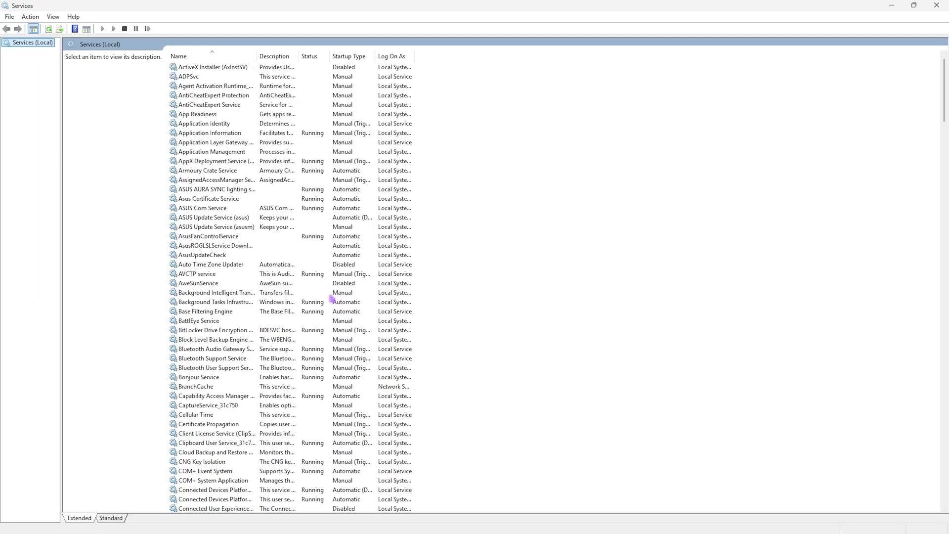
click(214, 125)
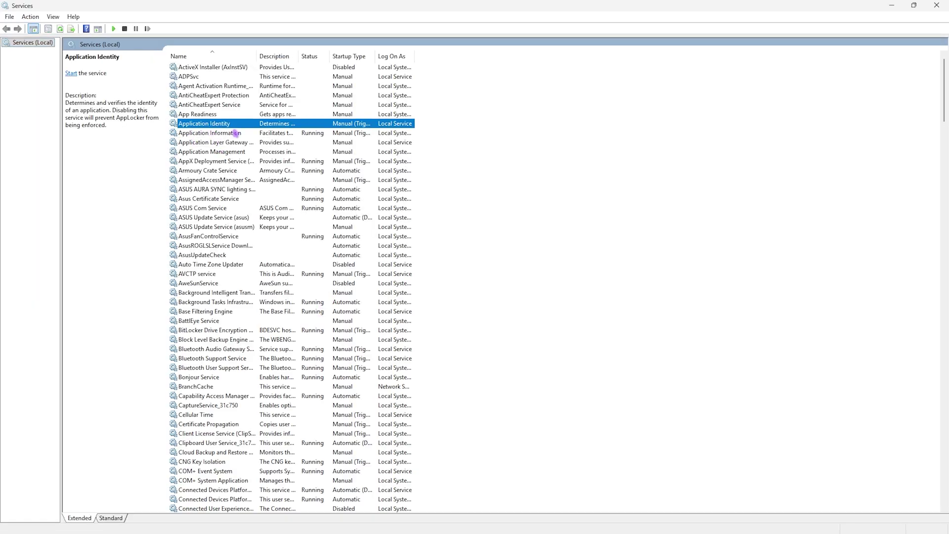
key(s)
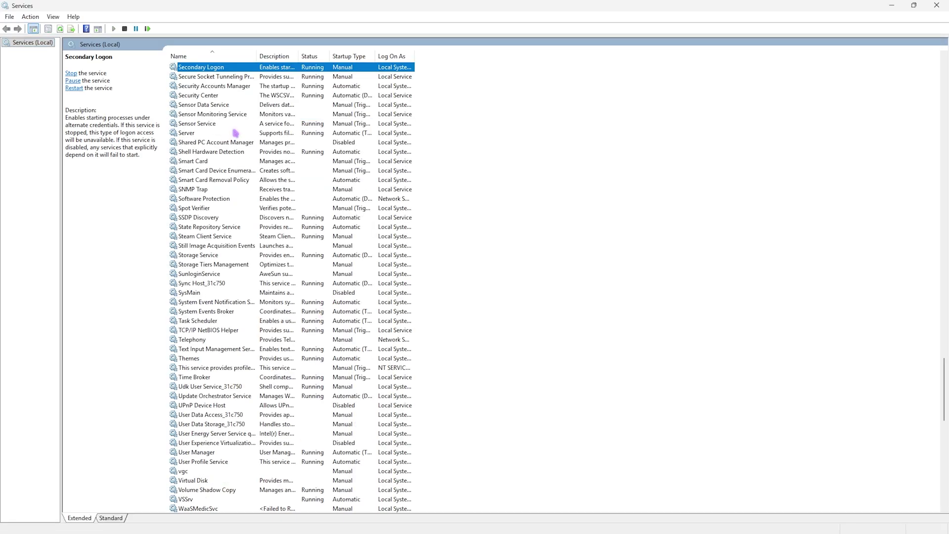
click(210, 293)
- Set SysMain's startup type to Disabled, apply it, and close Services
right_click(211, 296)
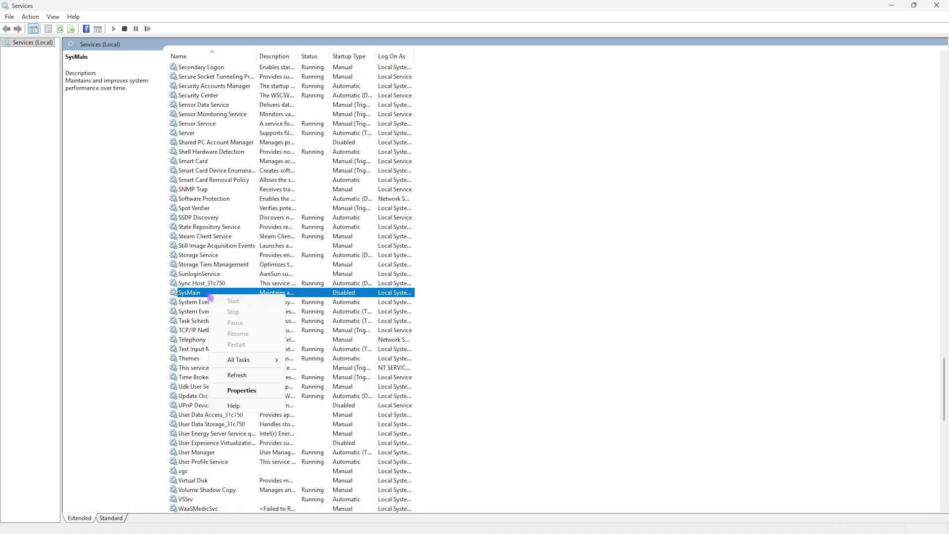
click(242, 391)
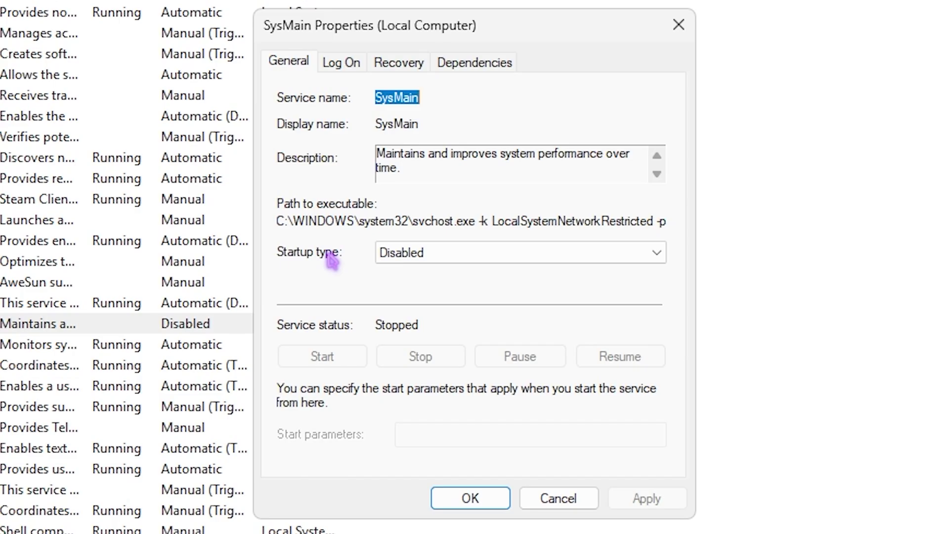
click(443, 261)
click(402, 317)
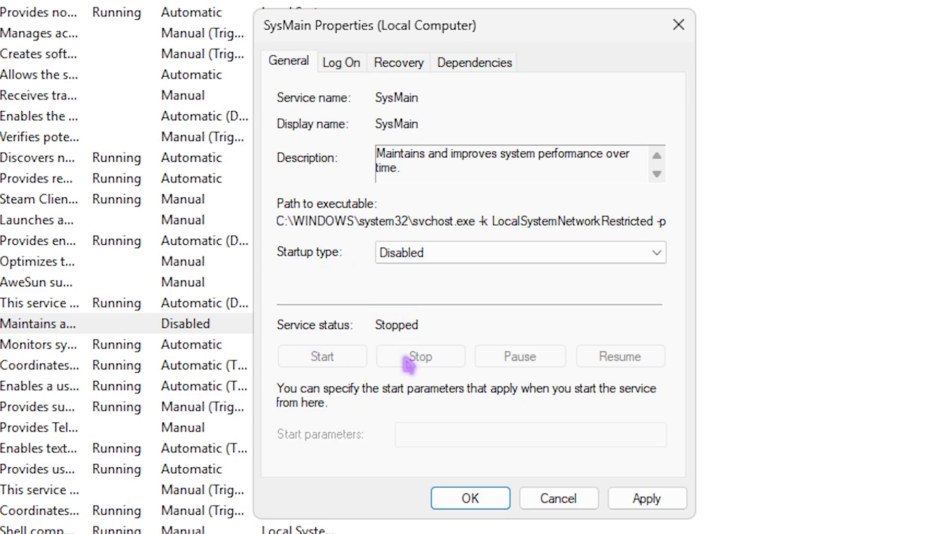
click(628, 495)
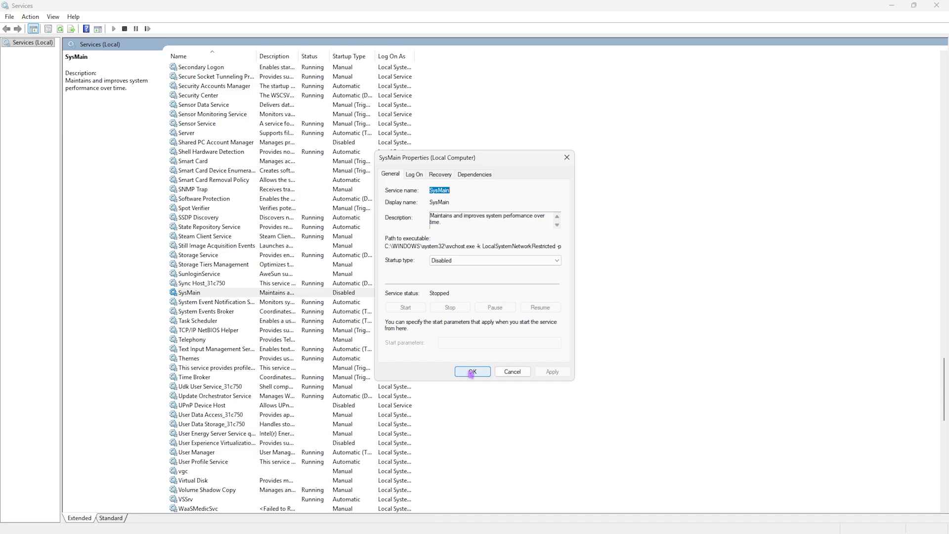
click(472, 372)
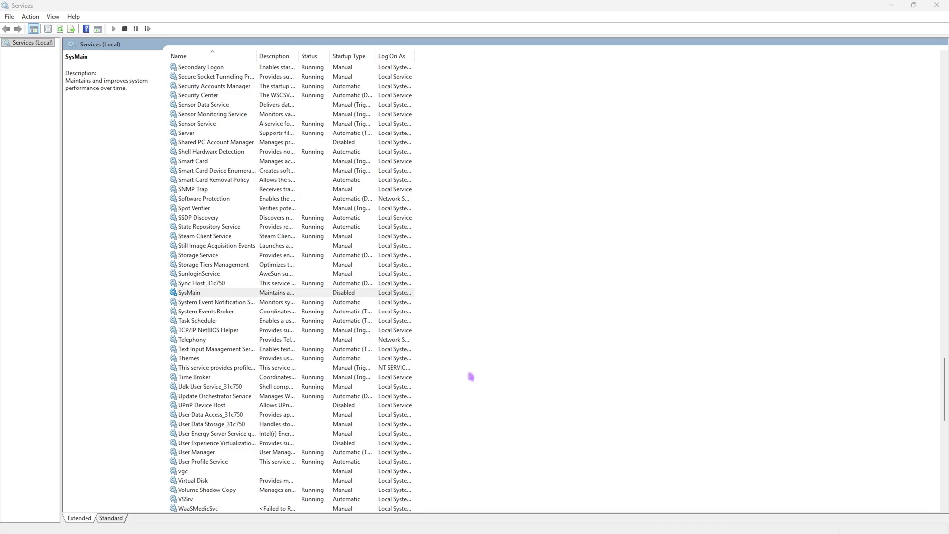
click(929, 5)
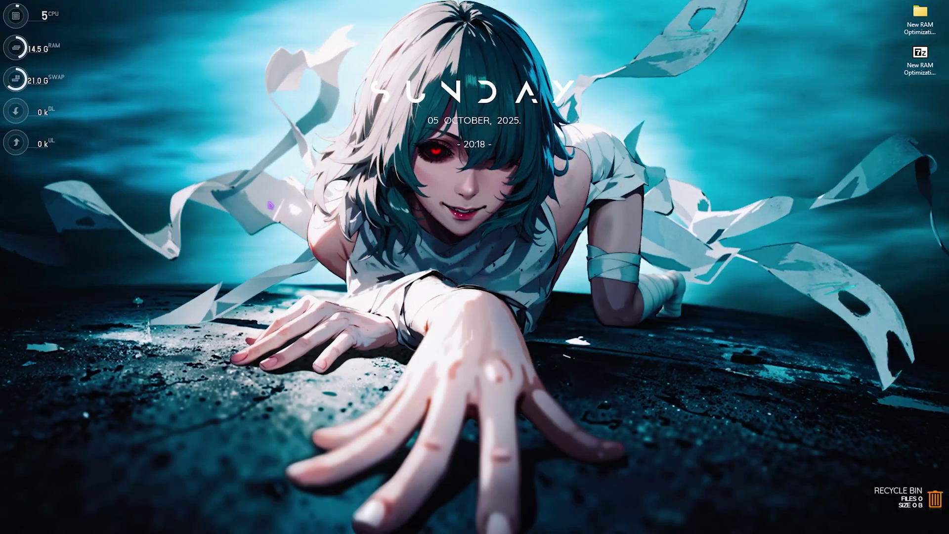
- Run Get-MMAgent in an administrator PowerShell and check that MemoryCompression is False
key(super)
text(power)
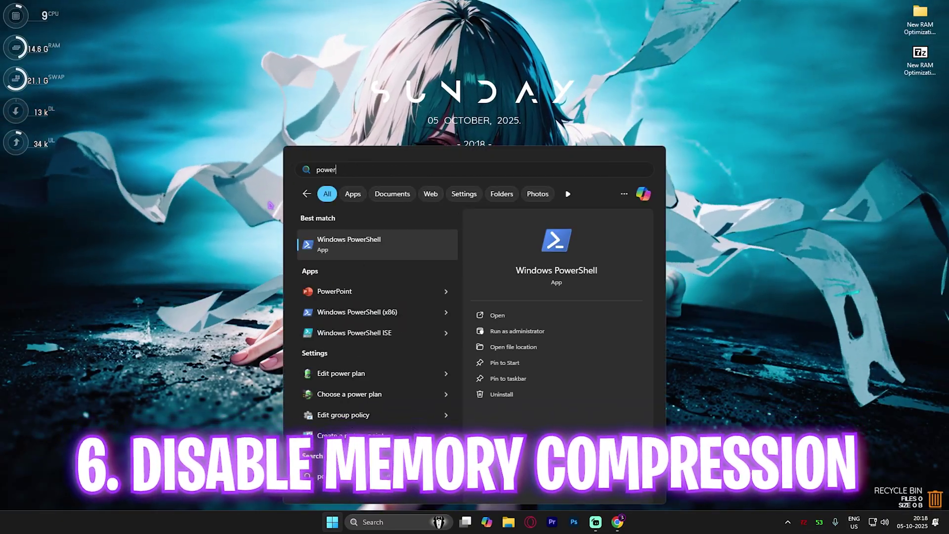
click(529, 269)
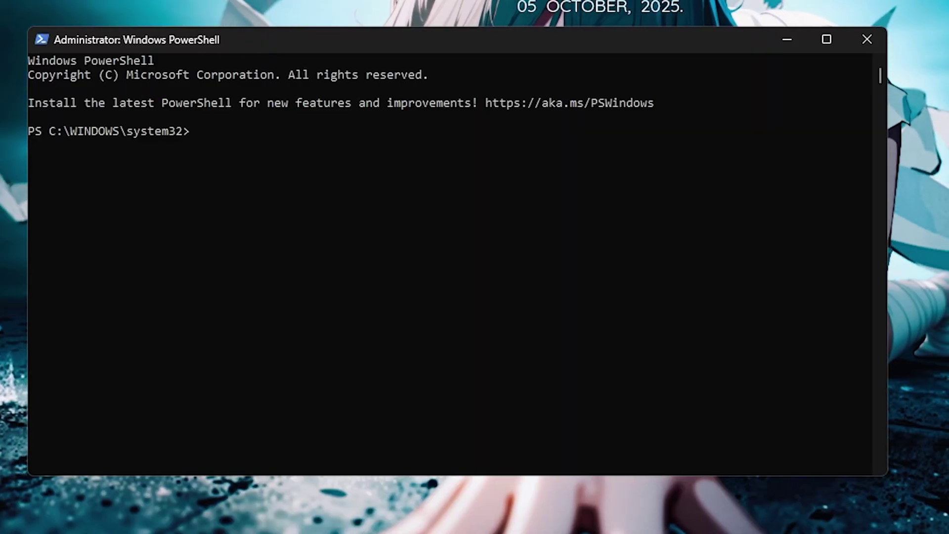
click(212, 148)
text(Get-MMAgent)
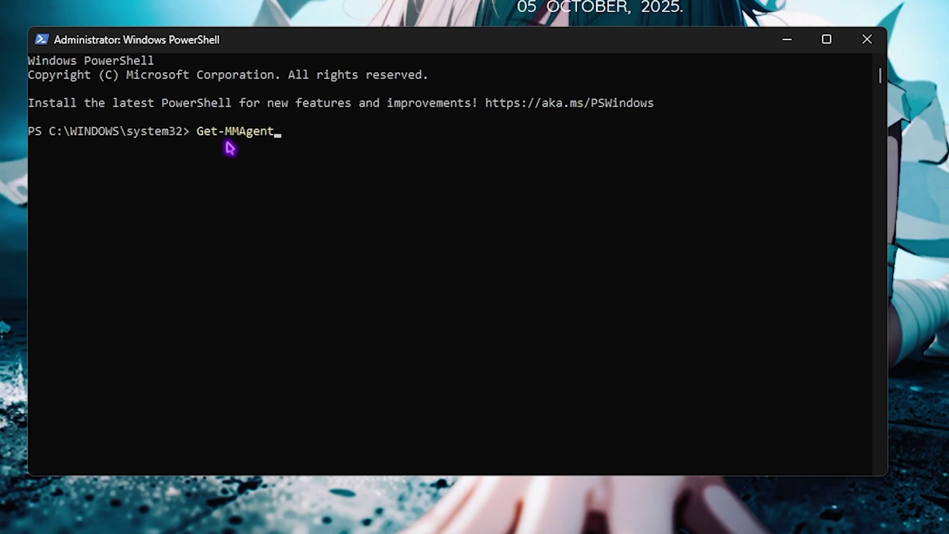
key(Return)
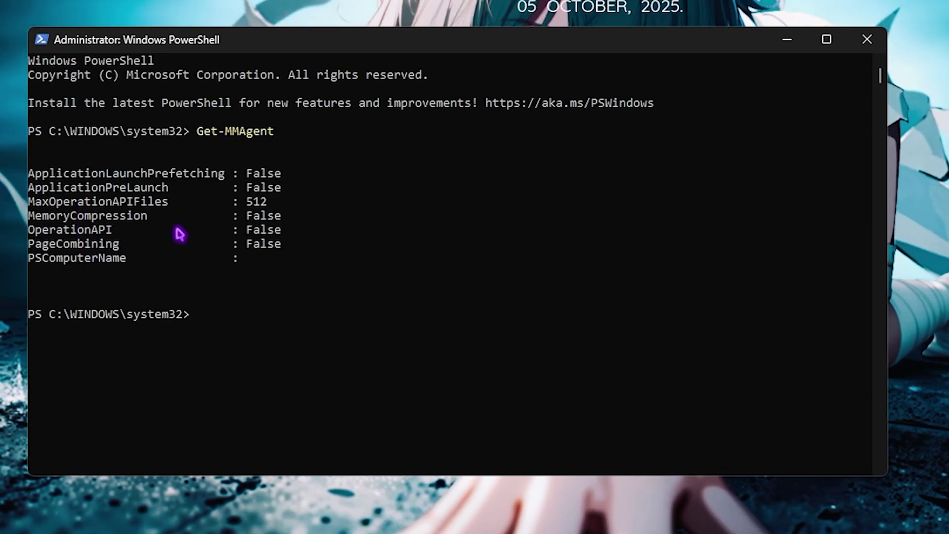
drag(246, 216, 288, 216)
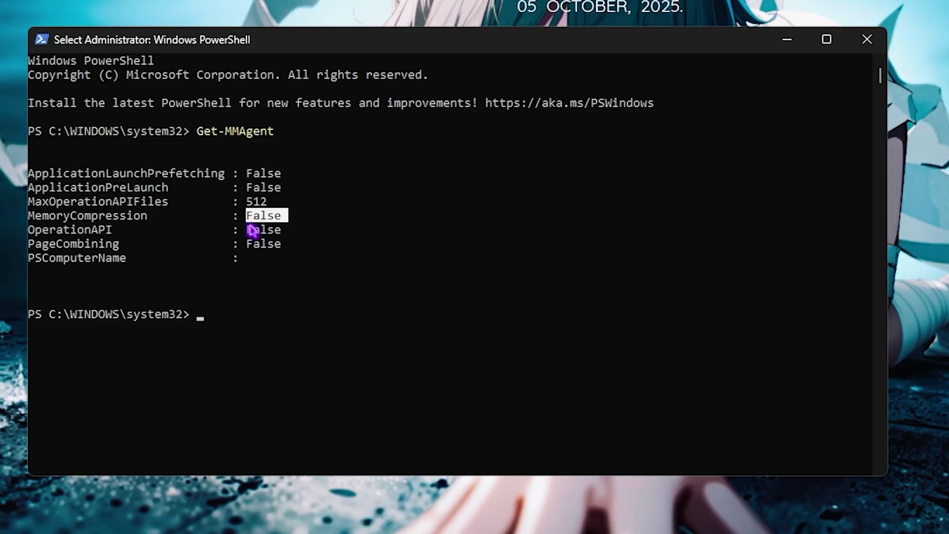
- Run Disable-MMAgent -mc and read the resulting service error
text(Disable-MMAgent -mc)
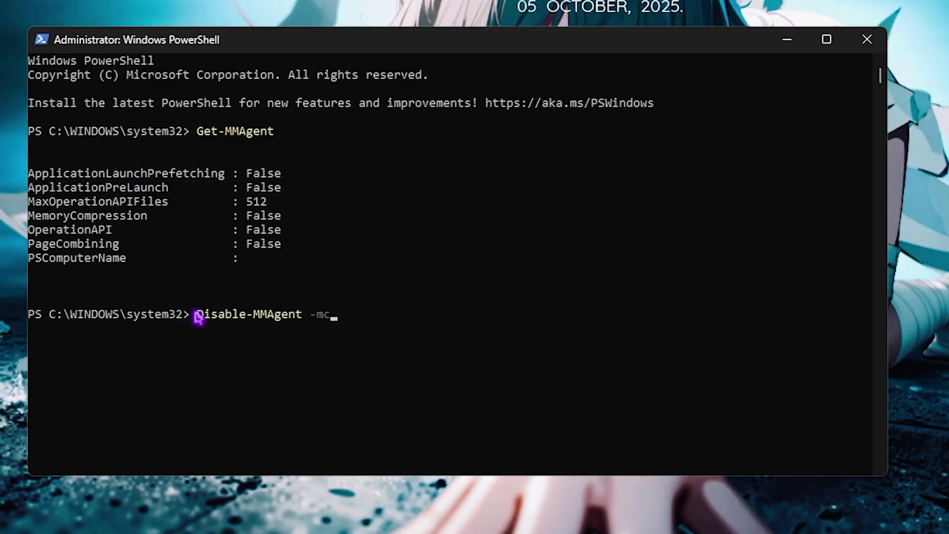
key(Return)
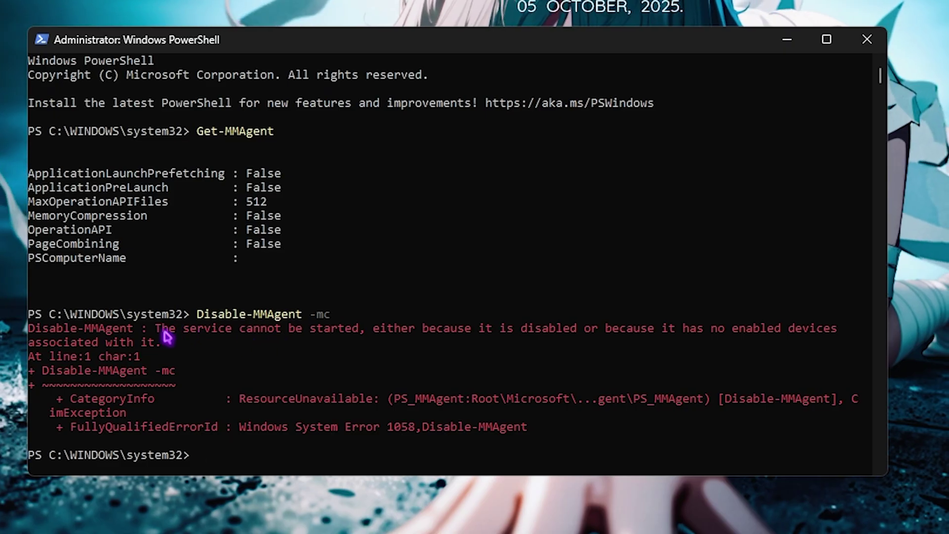
drag(471, 331, 626, 330)
click(615, 328)
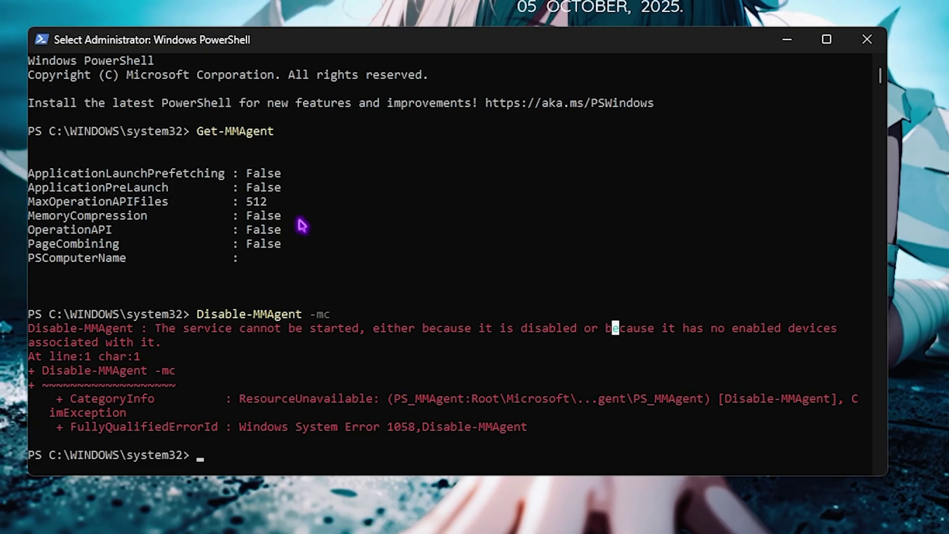
double_click(263, 218)
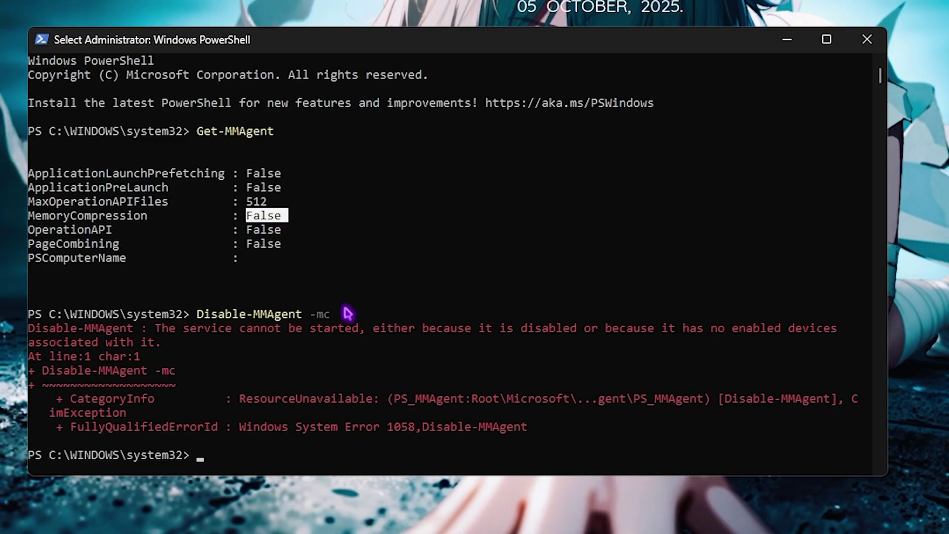
click(243, 314)
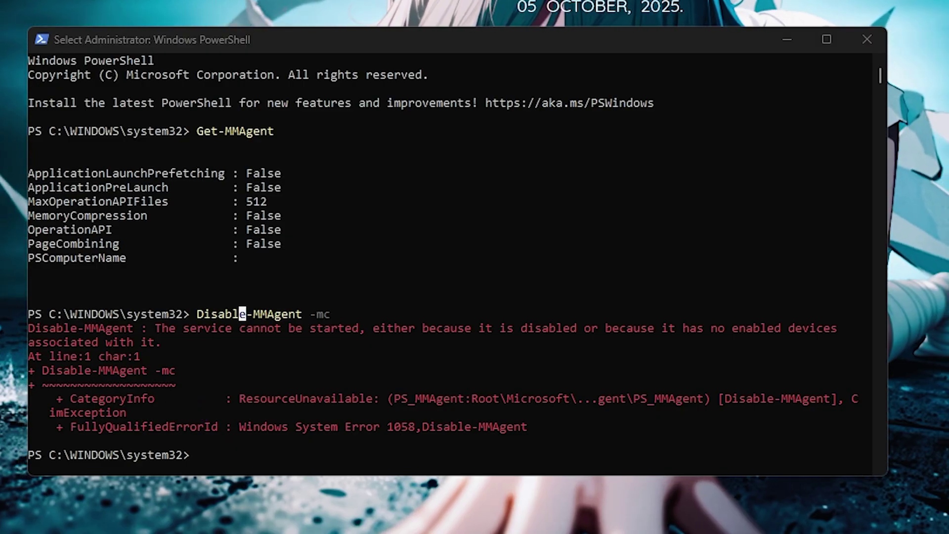
right_click(232, 464)
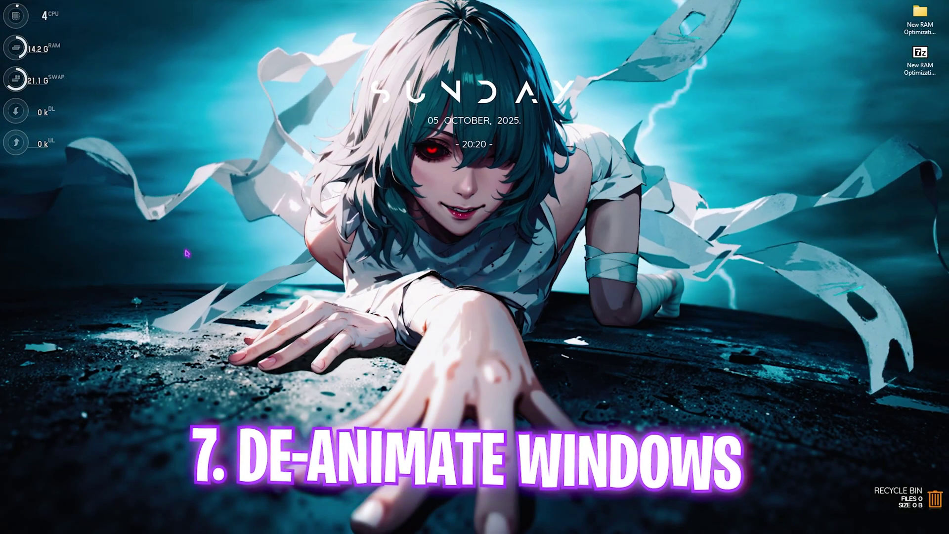
- Search Start and open 'Adjust the appearance and performance of Windows'
key(super)
text(advanced BAT to EXE Converter PRO v2.83)
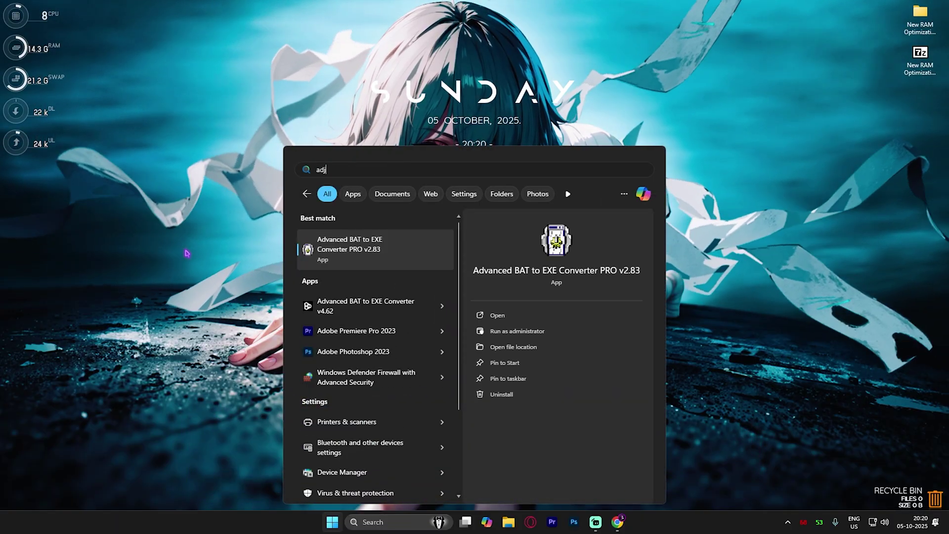
text(j)
click(346, 257)
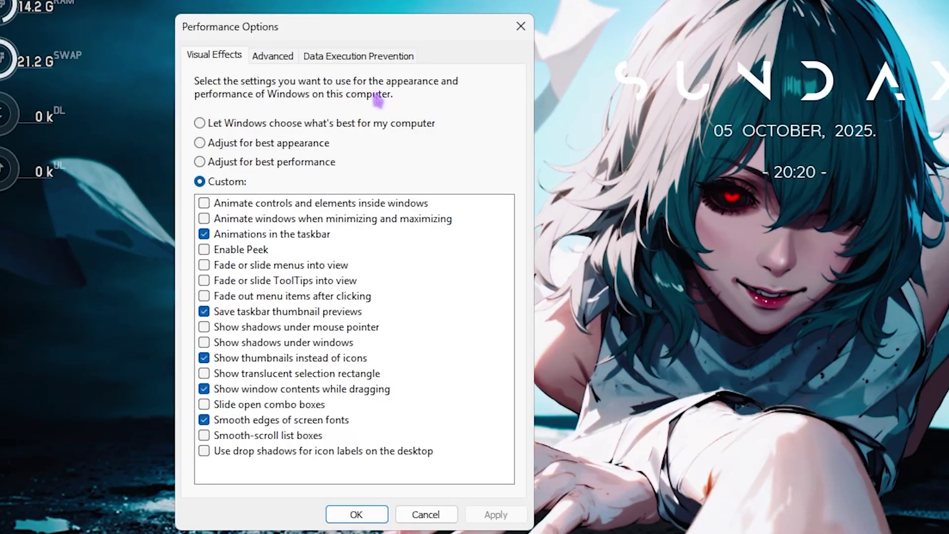
- On the Advanced tab, set drive C:'s initial paging file size to 1361 MB
click(274, 56)
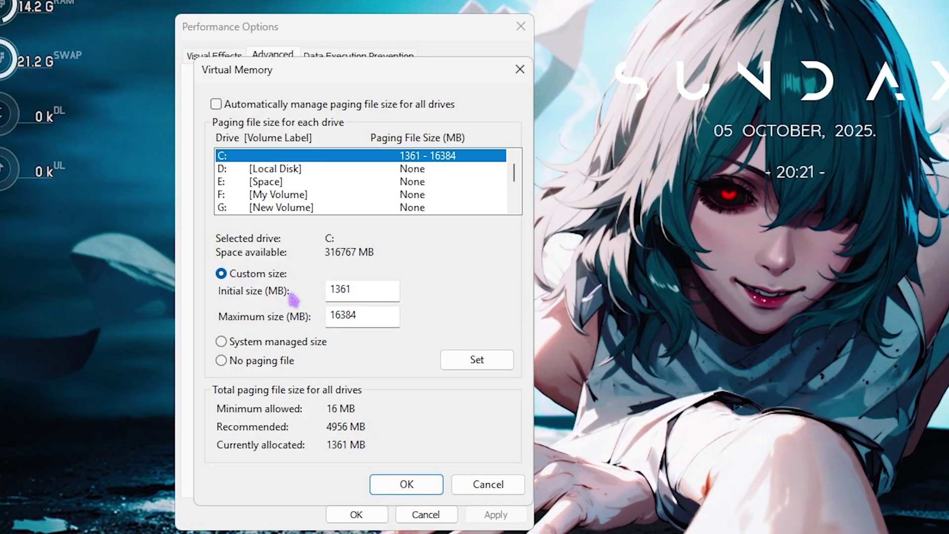
click(219, 272)
text(1024)
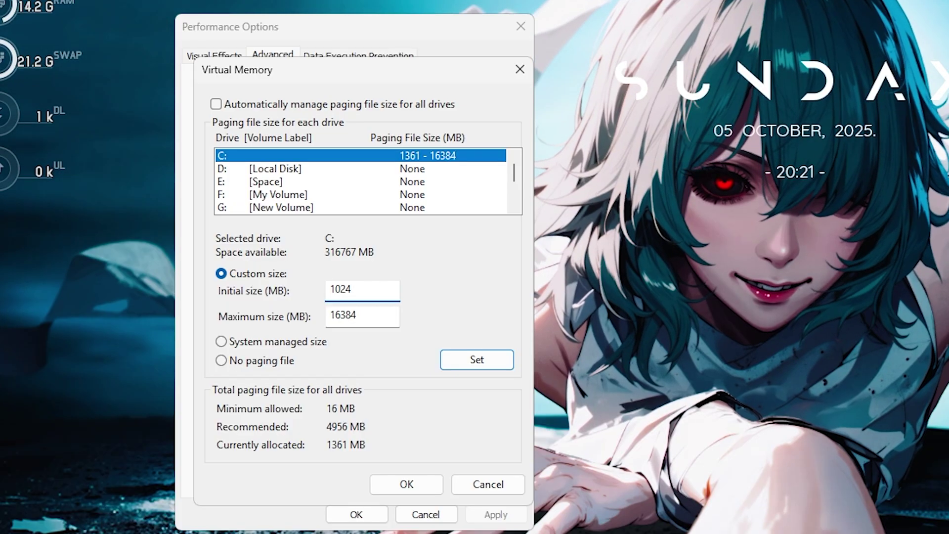
key(ctrl+a)
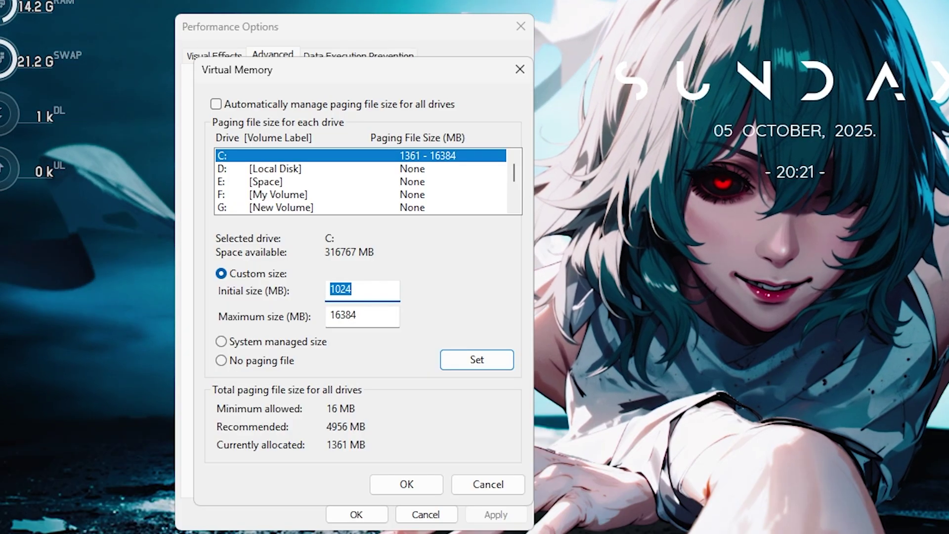
text(1361)
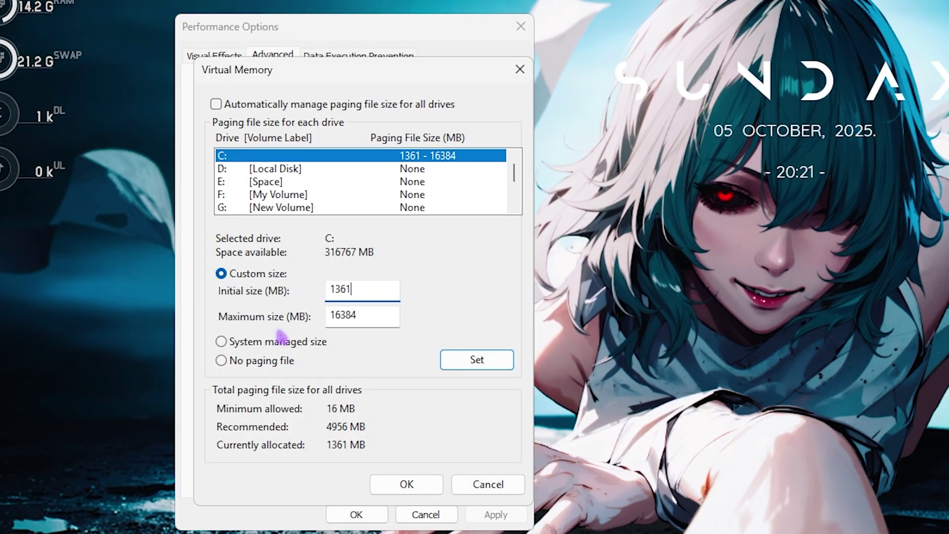
- Open Calculator and check System Information for the installed 32.0 GB of RAM
key(super)
text(cal)
key(Return)
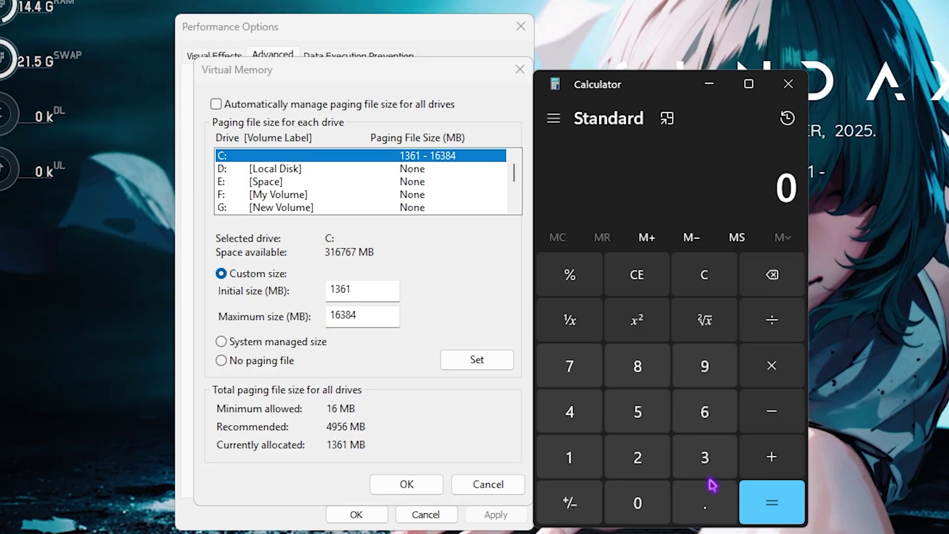
key(super)
text(sys)
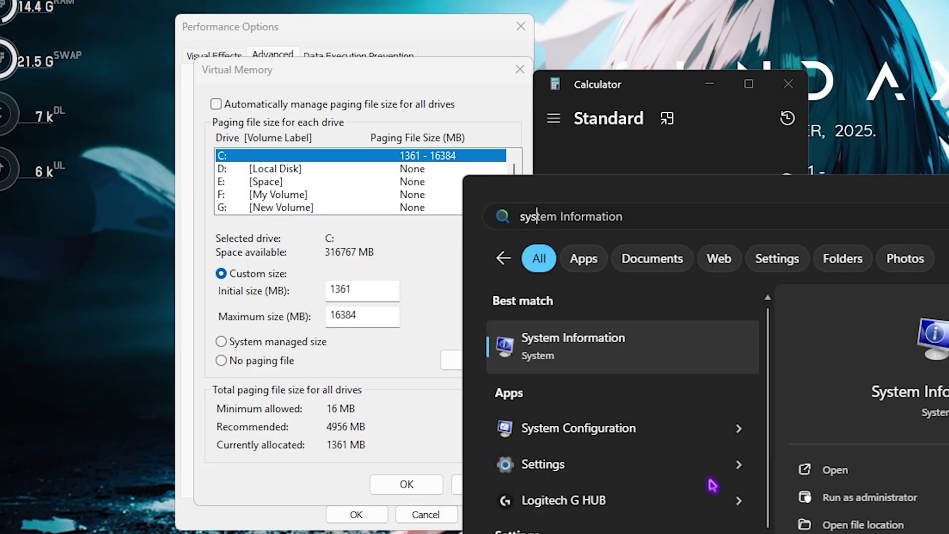
key(Return)
click(412, 351)
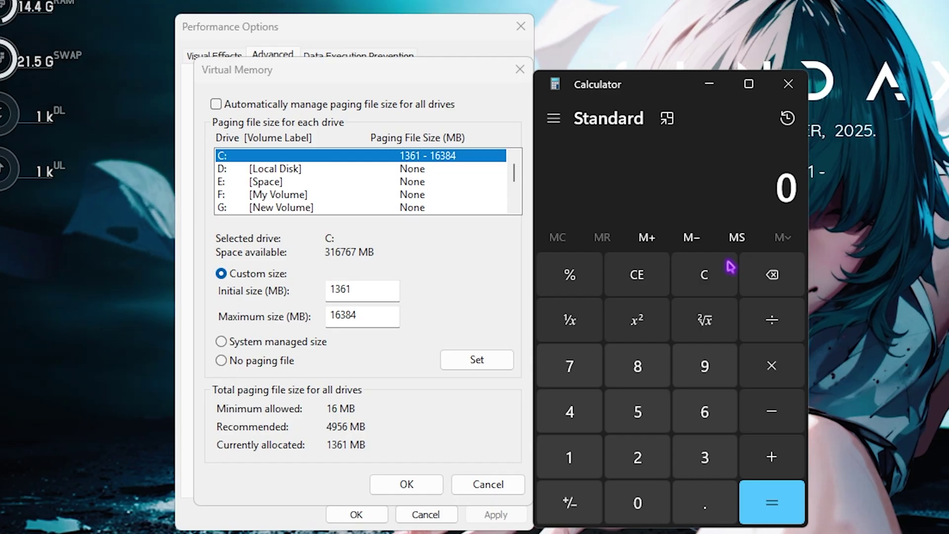
- Calculate 32 × 1024 = 32,768 in Calculator and copy the result
click(701, 460)
click(638, 458)
click(772, 366)
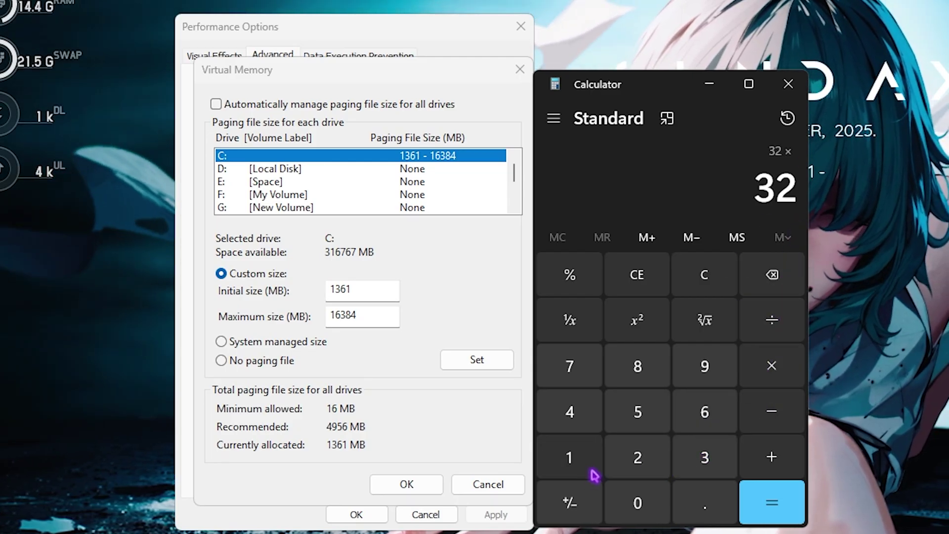
click(569, 458)
click(638, 502)
click(638, 458)
click(570, 412)
click(747, 494)
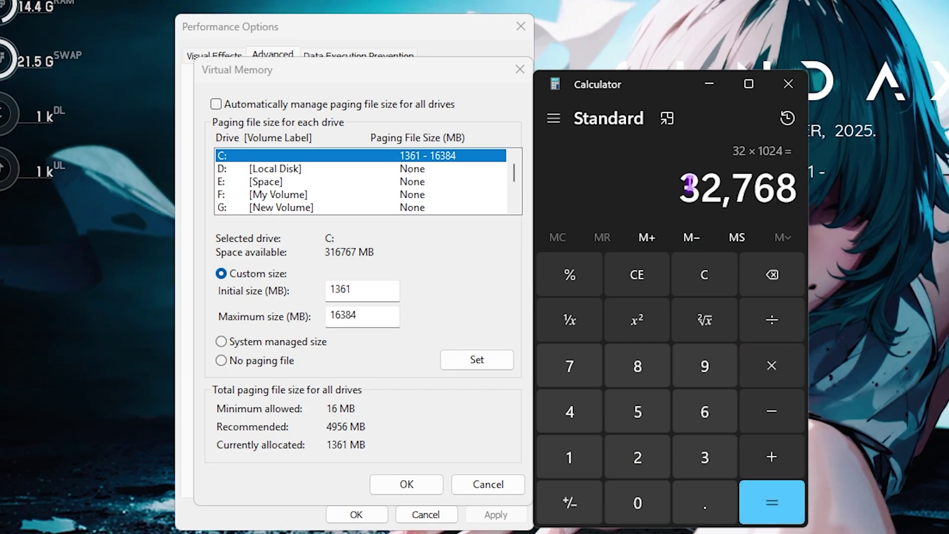
drag(690, 182, 776, 189)
key(ctrl+c)
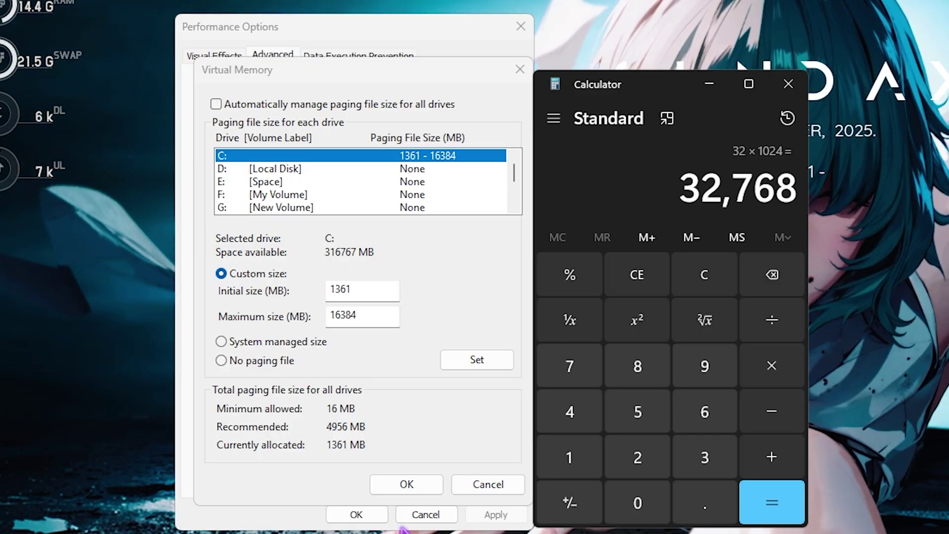
- Halve it to 16,384 for the maximum paging size, then close Calculator
click(772, 320)
click(638, 457)
click(772, 502)
key(ctrl+c)
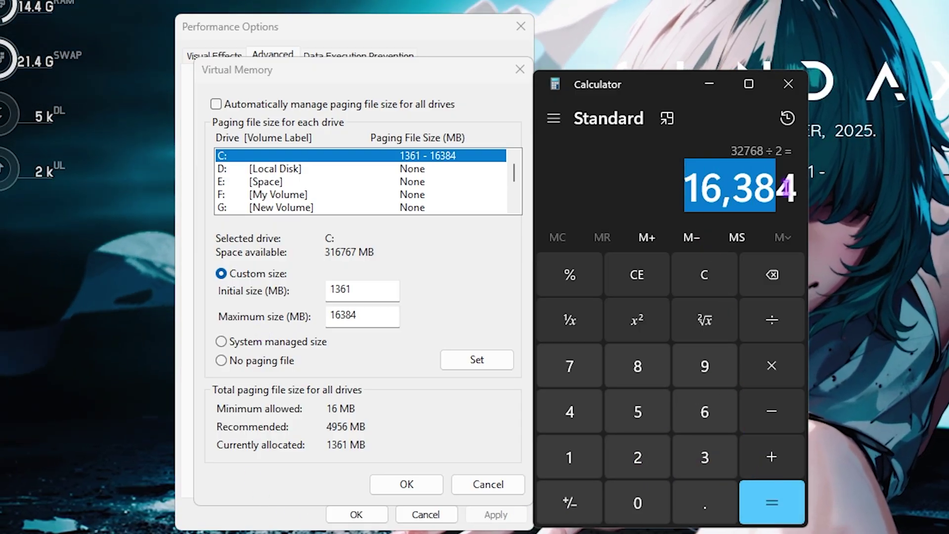
click(192, 322)
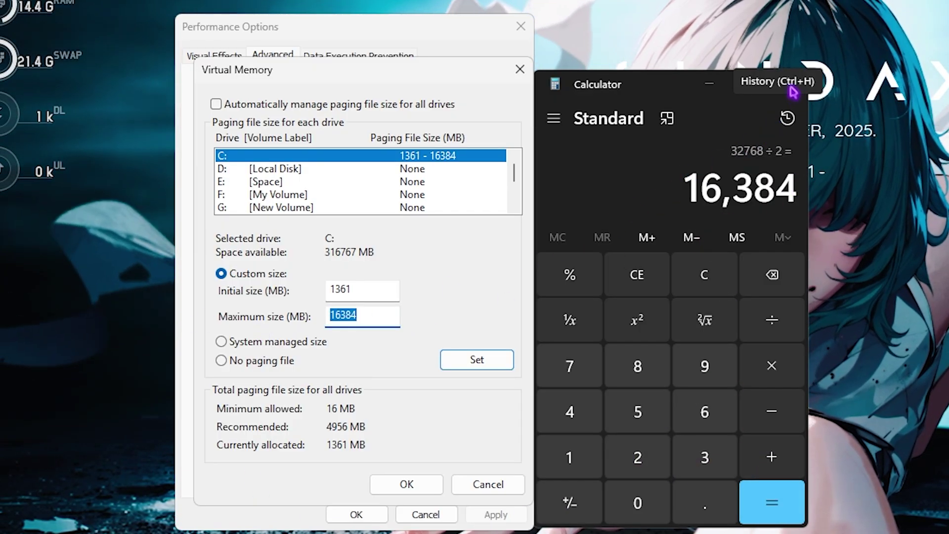
click(788, 84)
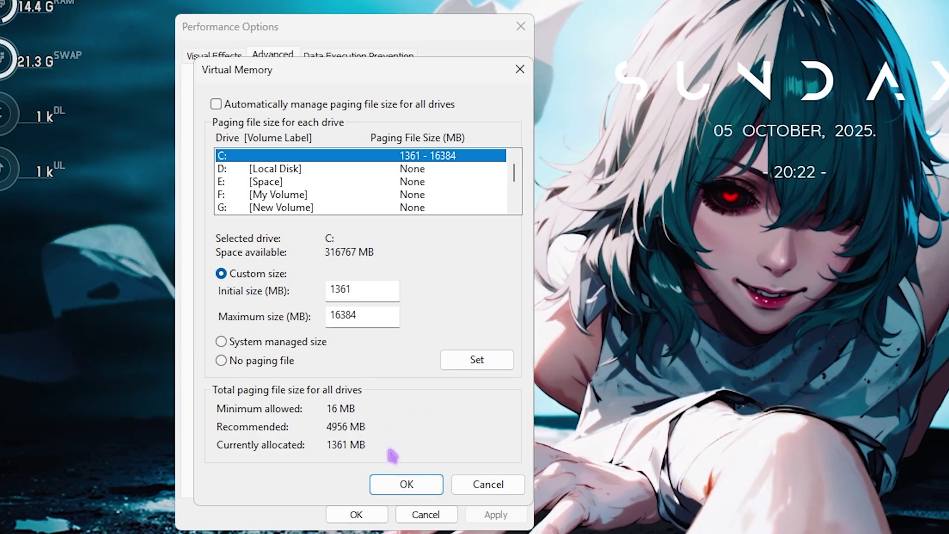
- Confirm the Virtual Memory settings with OK and close Performance Options
click(422, 481)
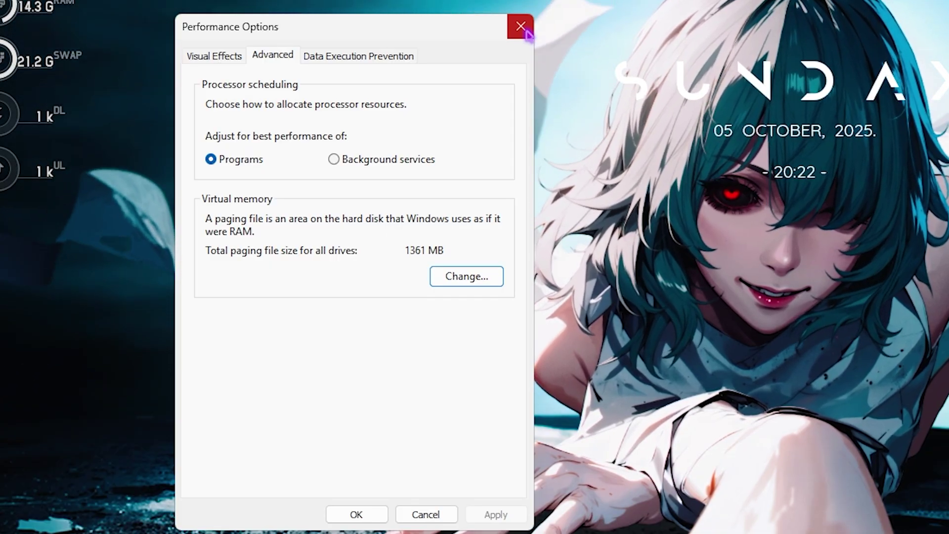
click(521, 26)
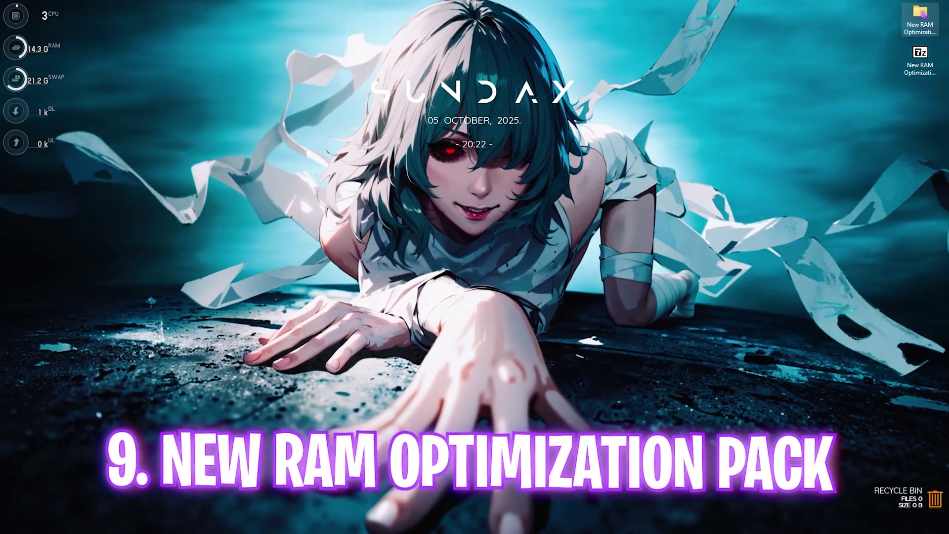
- Open the New RAM Optimization Pack folder and look over its five subfolders
double_click(920, 15)
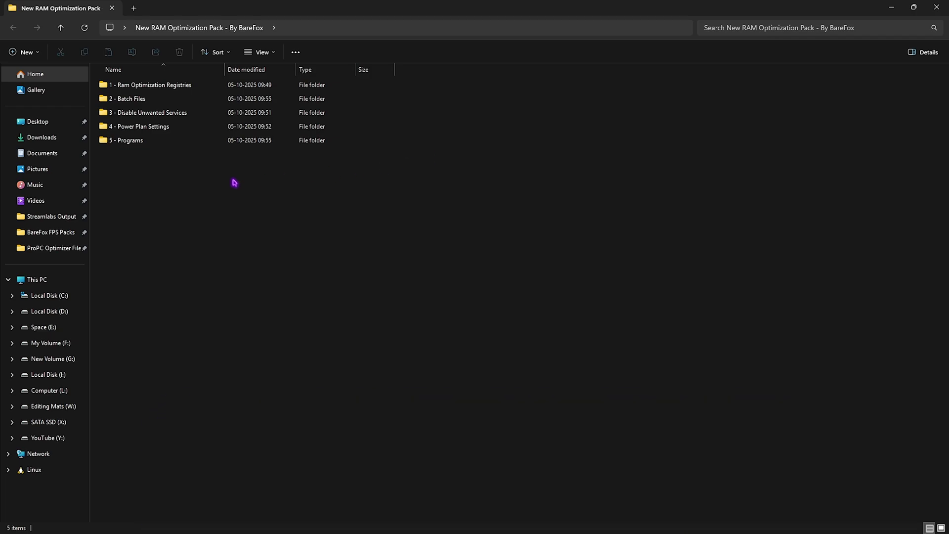
drag(127, 157, 145, 88)
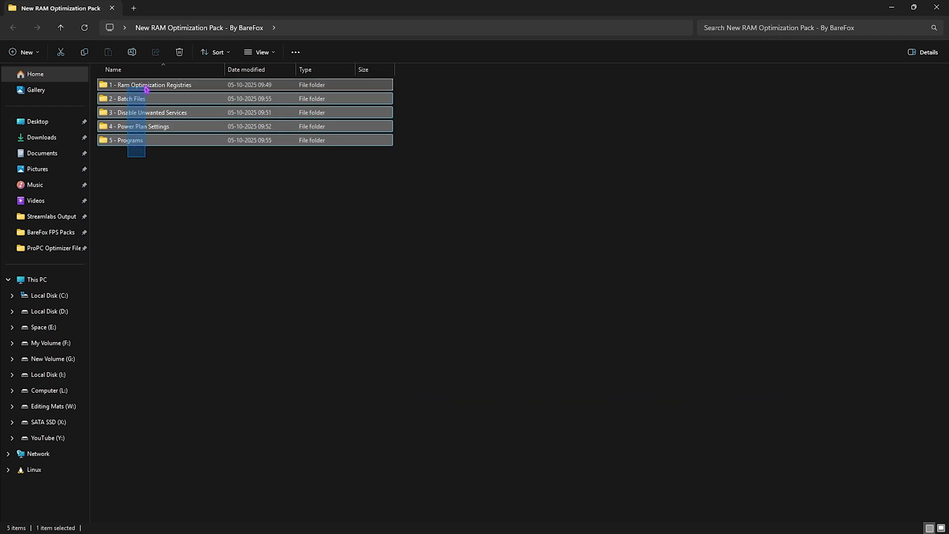
click(140, 169)
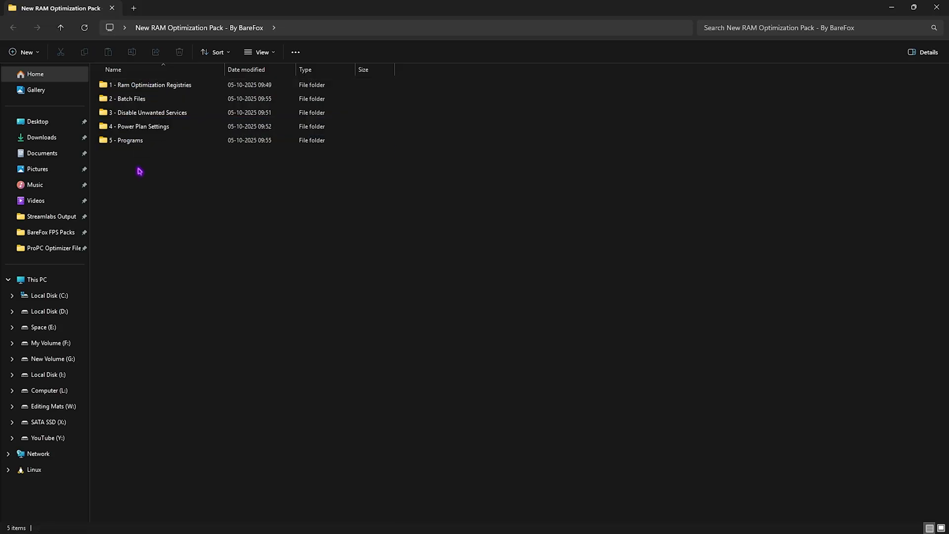
- Review the RAM registry files (6GB–32GB, Reset to Default), then open 2 - Batch Files
double_click(133, 87)
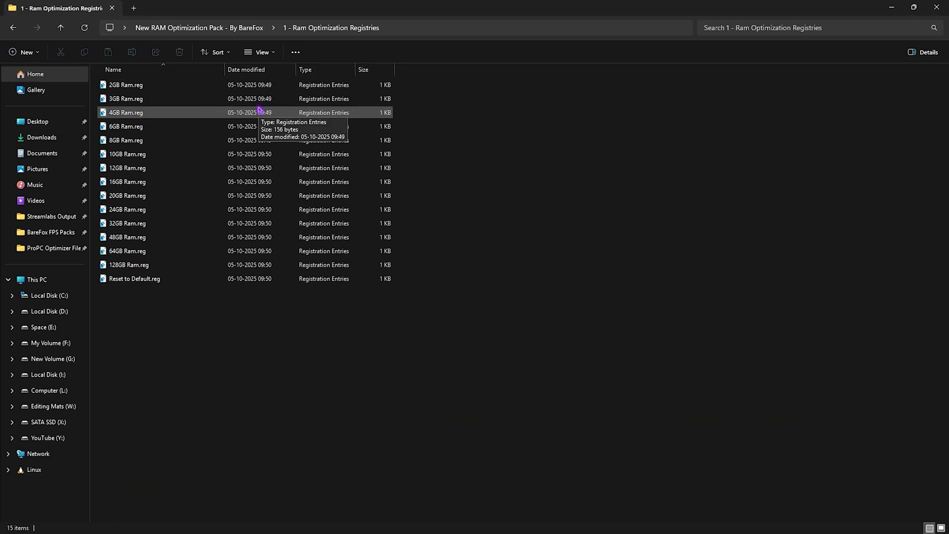
drag(406, 266, 483, 158)
click(179, 224)
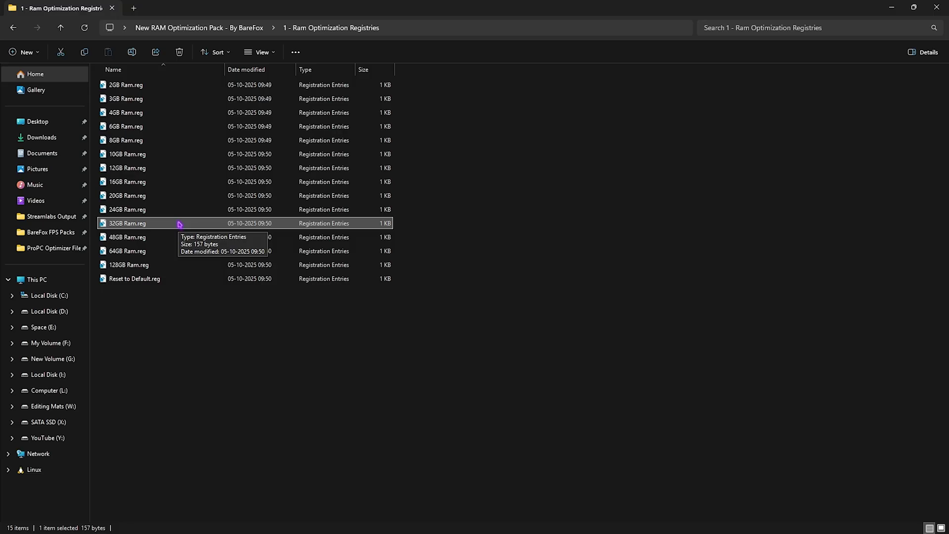
click(128, 129)
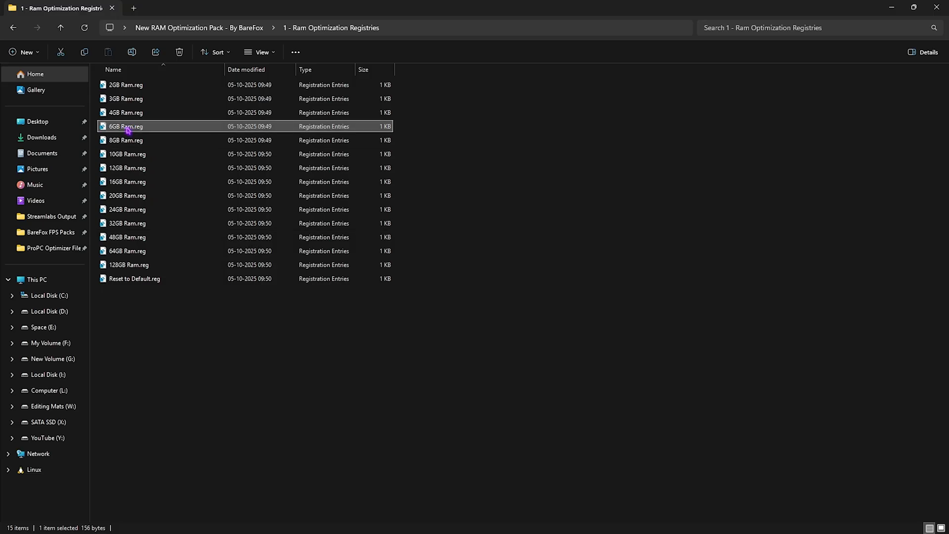
click(128, 154)
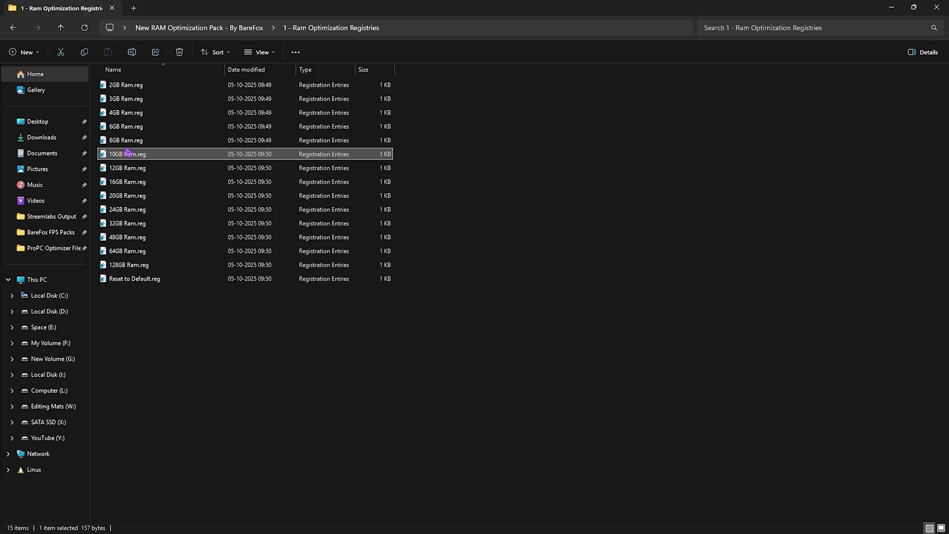
click(126, 196)
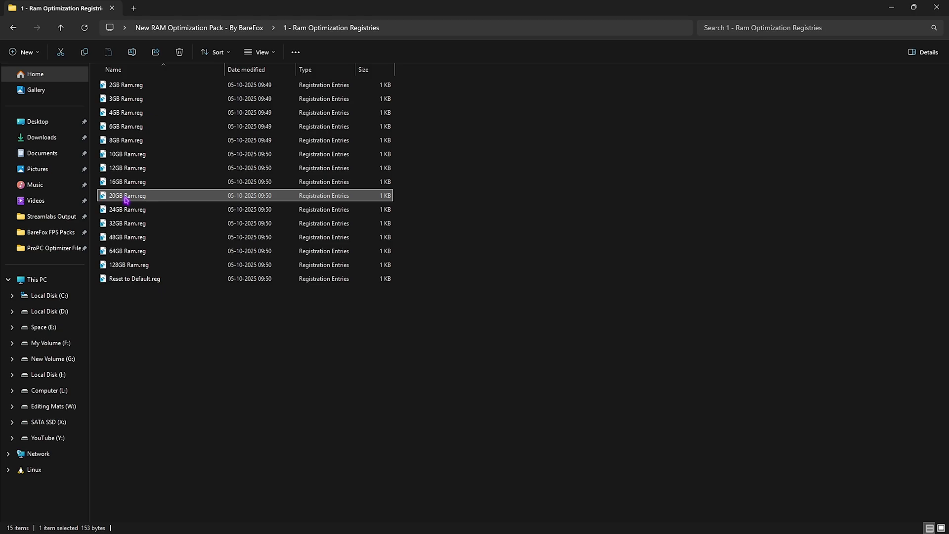
click(121, 280)
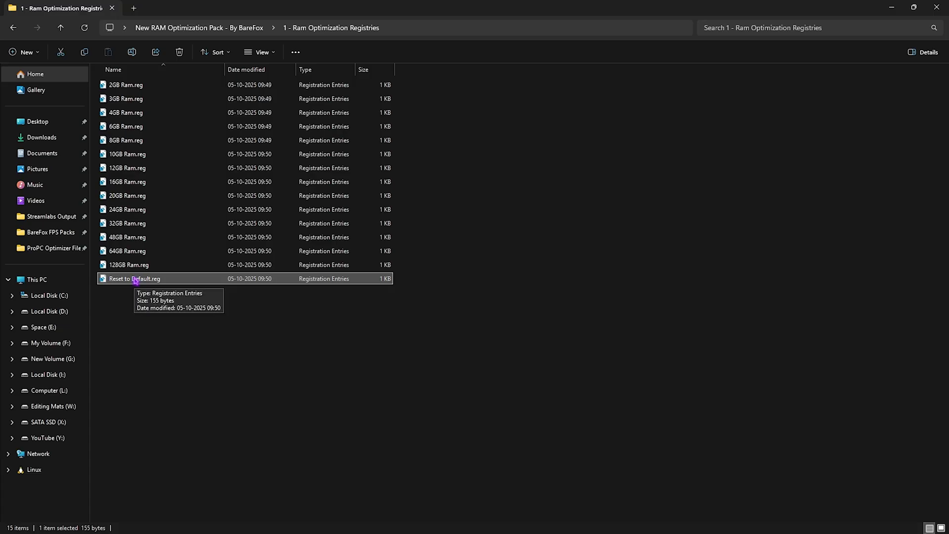
key(alt+Left)
double_click(138, 98)
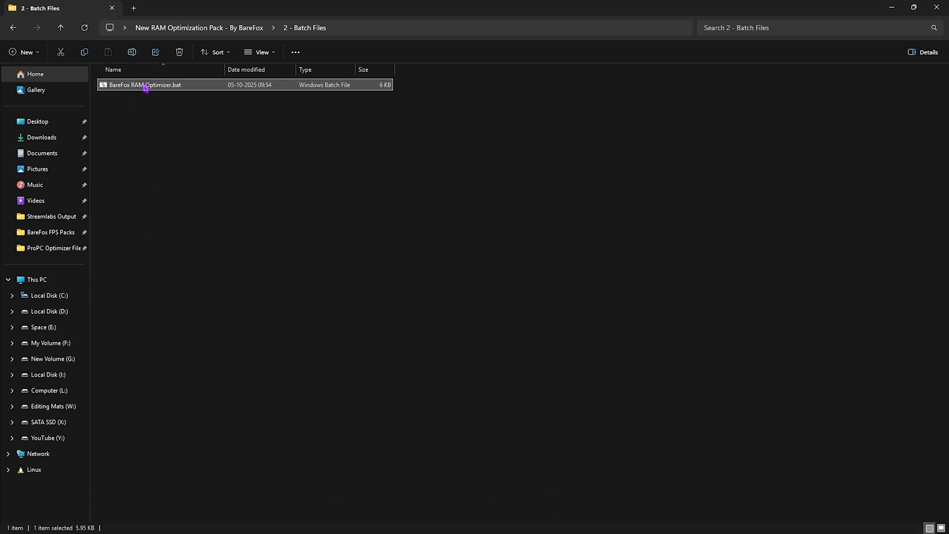
- Read through the BareFox RAM Optimizer.bat script in Notepad, then close it
right_click(145, 88)
click(195, 255)
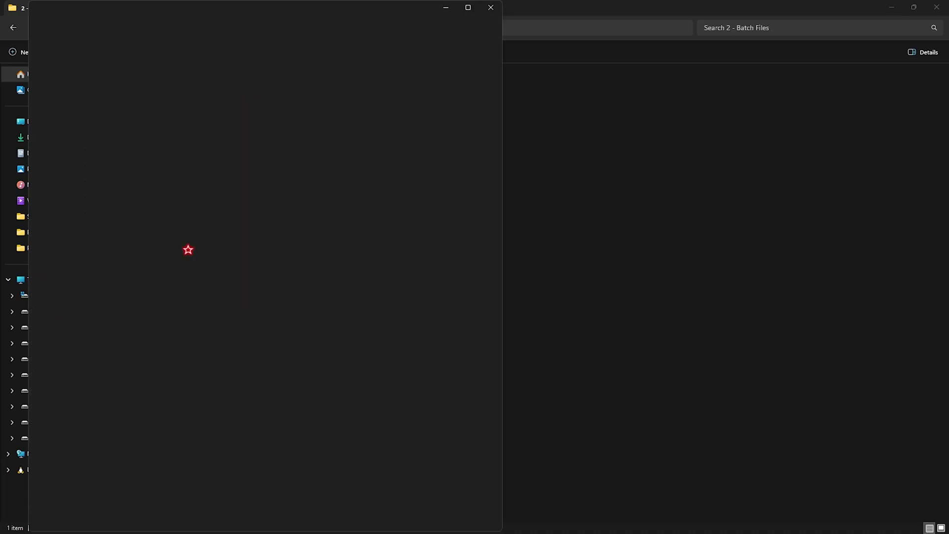
scroll(191, 177, down, 2)
scroll(192, 178, down, 13)
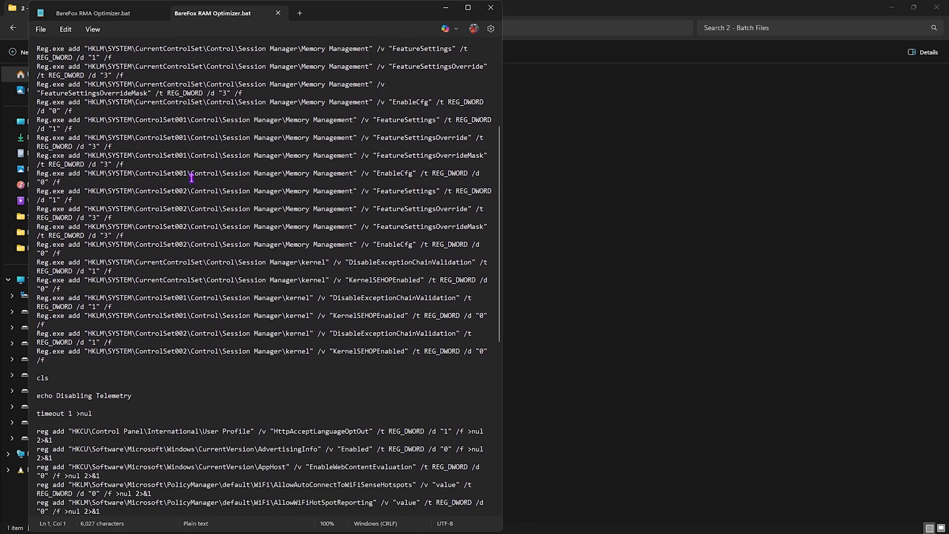
scroll(192, 177, down, 6)
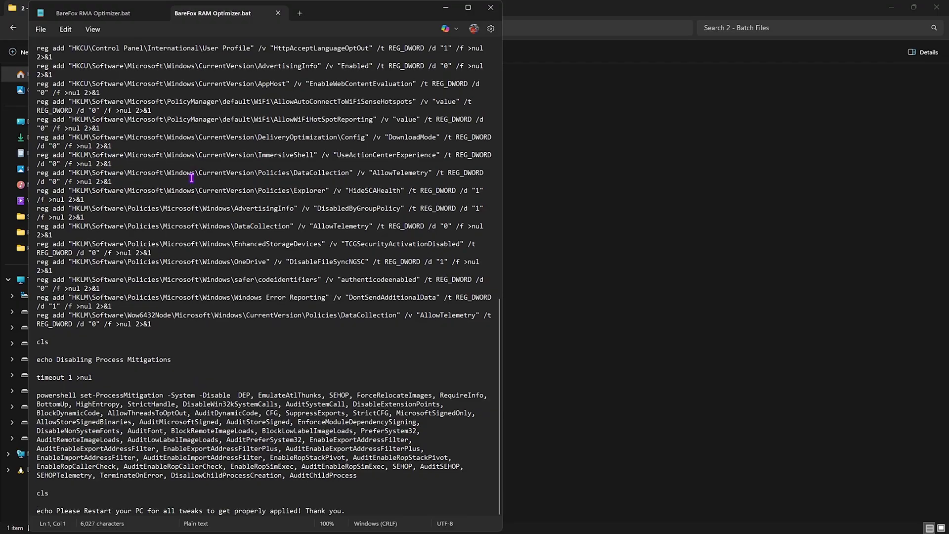
scroll(191, 177, up, 20)
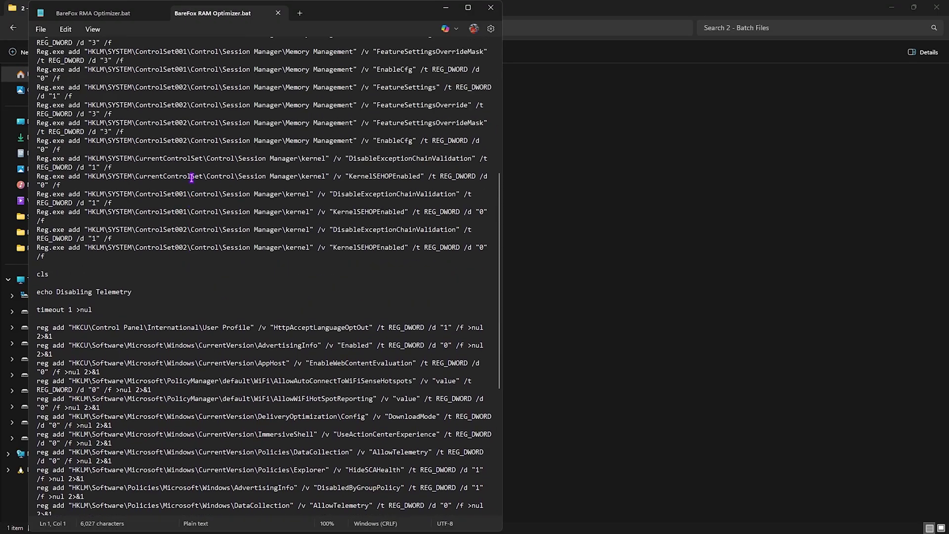
click(490, 8)
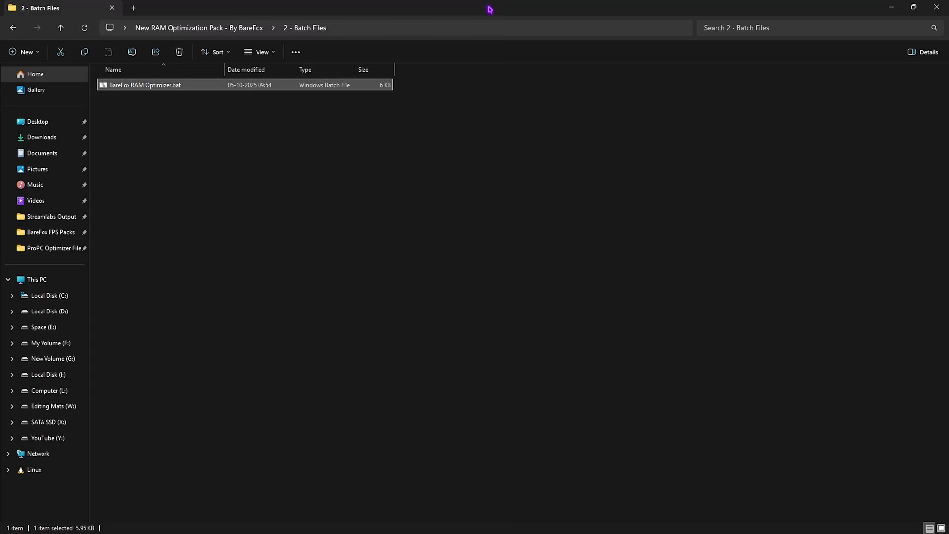
- Dismiss the batch file's menu without running it and open 3 - Disable Unwanted Services
right_click(193, 90)
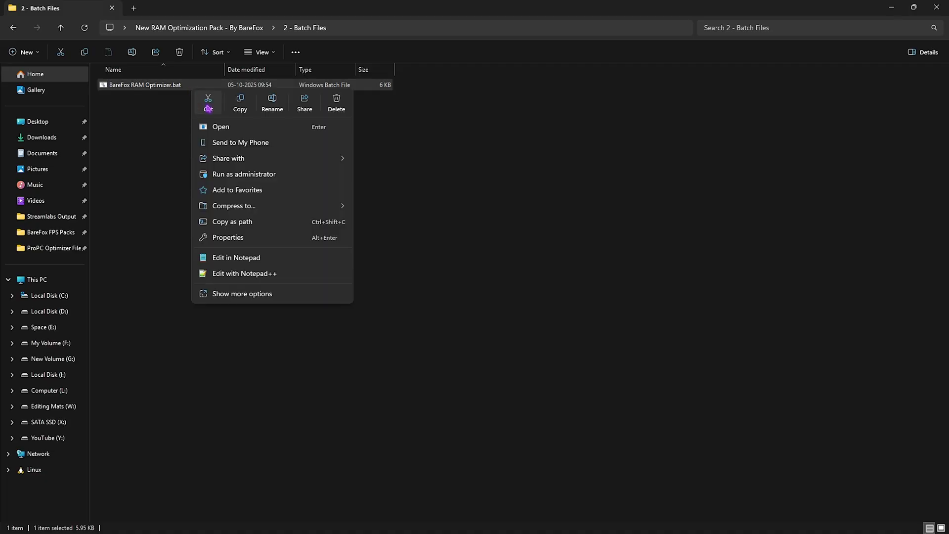
click(129, 150)
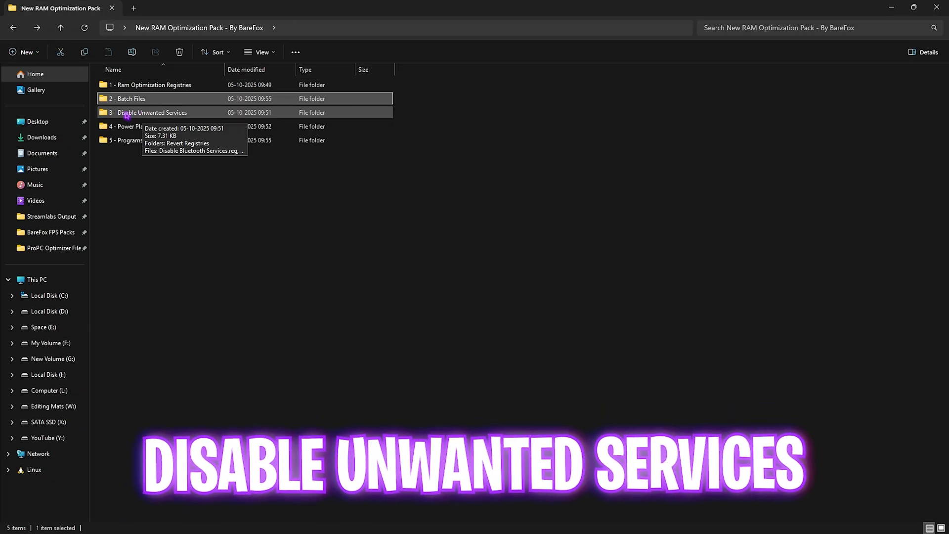
double_click(126, 114)
- Review the ten Disable .reg files, then open Revert Registries and select its seven Enable files
drag(173, 246, 168, 101)
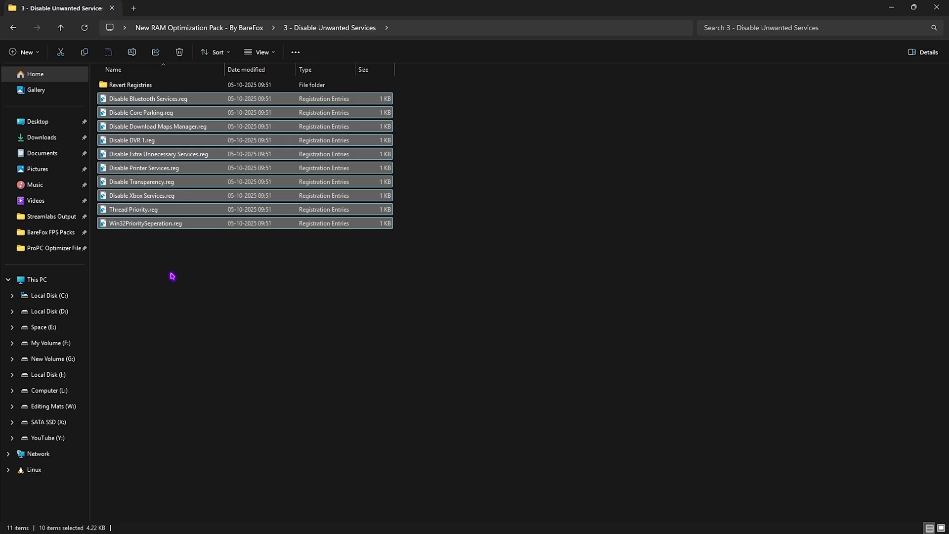
click(172, 276)
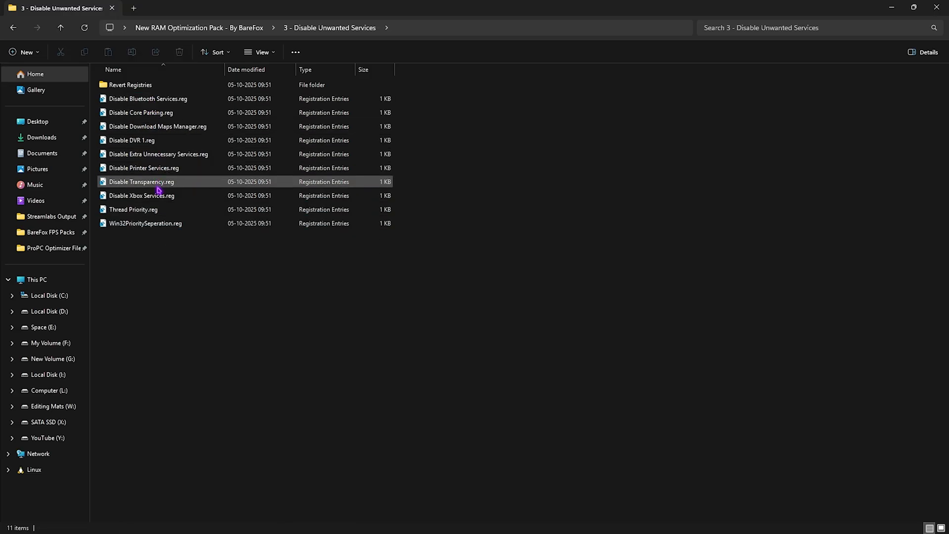
drag(165, 245, 167, 101)
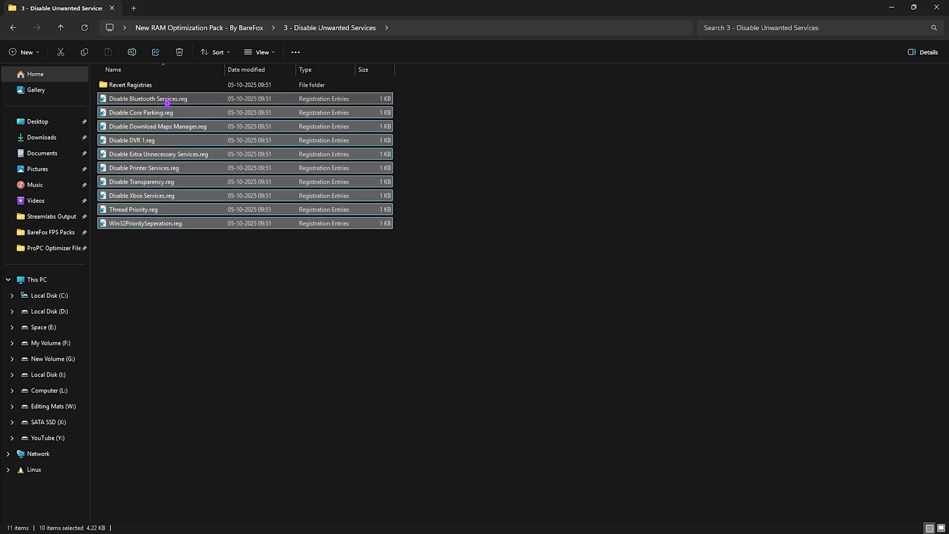
click(166, 101)
ctrl+click(154, 172)
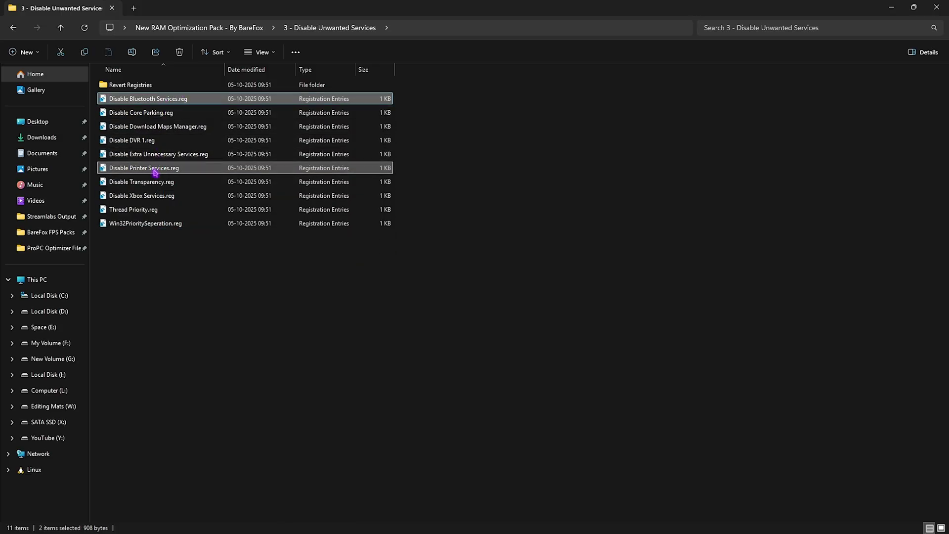
click(172, 296)
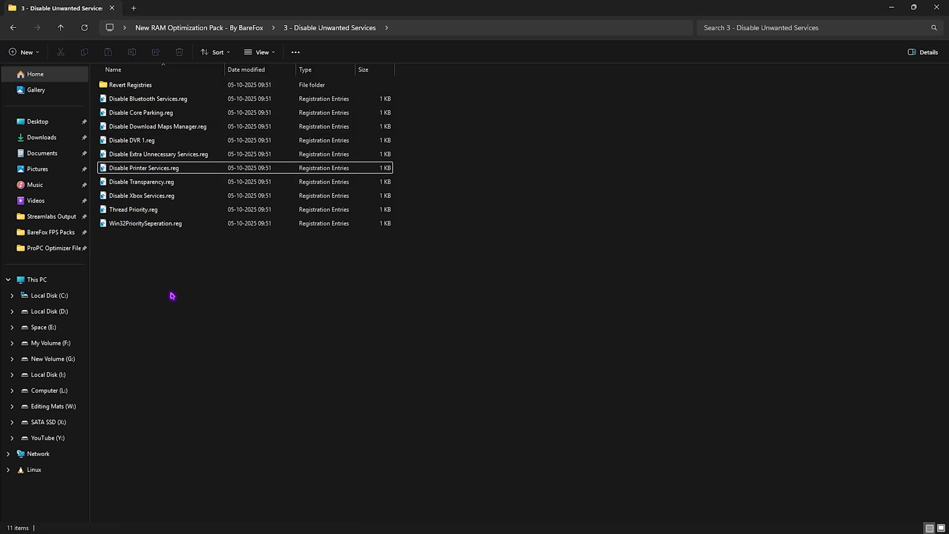
double_click(127, 85)
drag(217, 215, 197, 84)
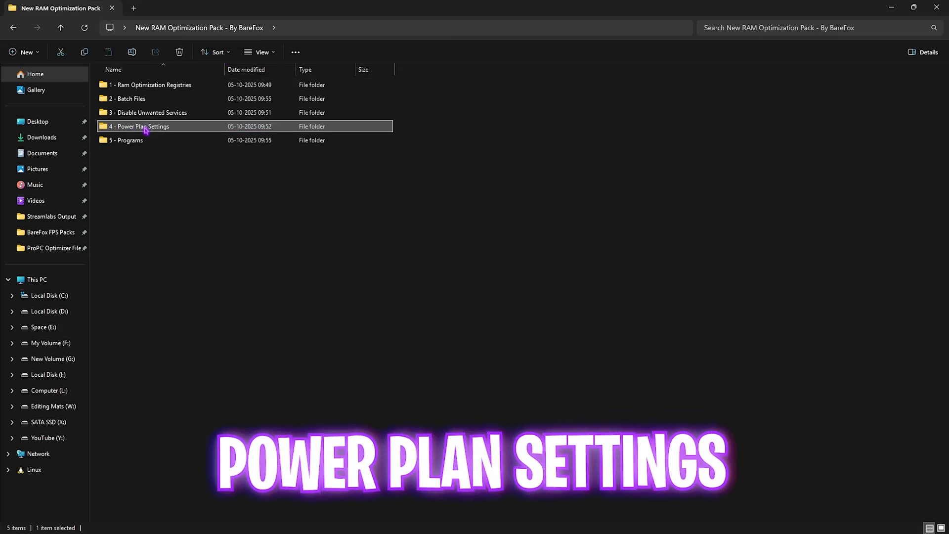
- Run the Import Ultimate Performance script from 4 - Power Plan Settings as administrator
double_click(143, 127)
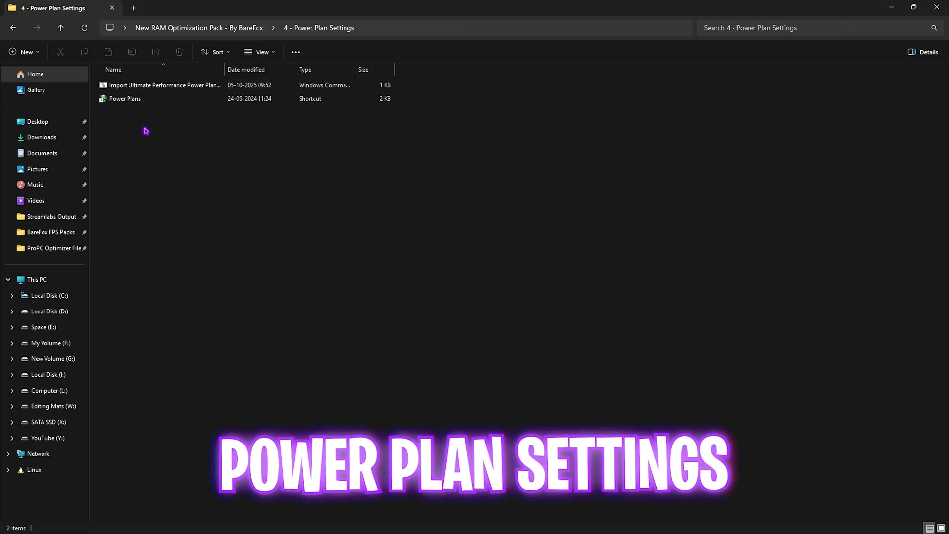
click(168, 87)
right_click(169, 88)
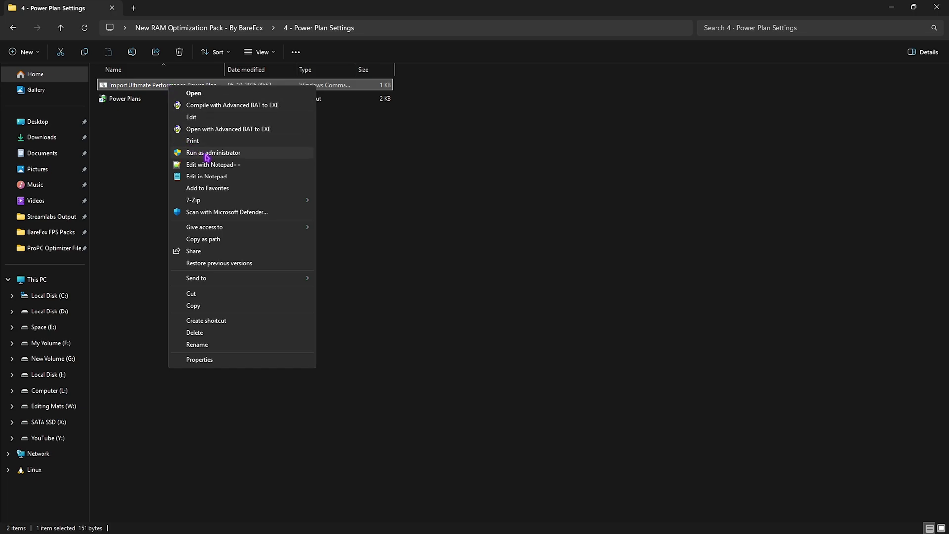
click(140, 152)
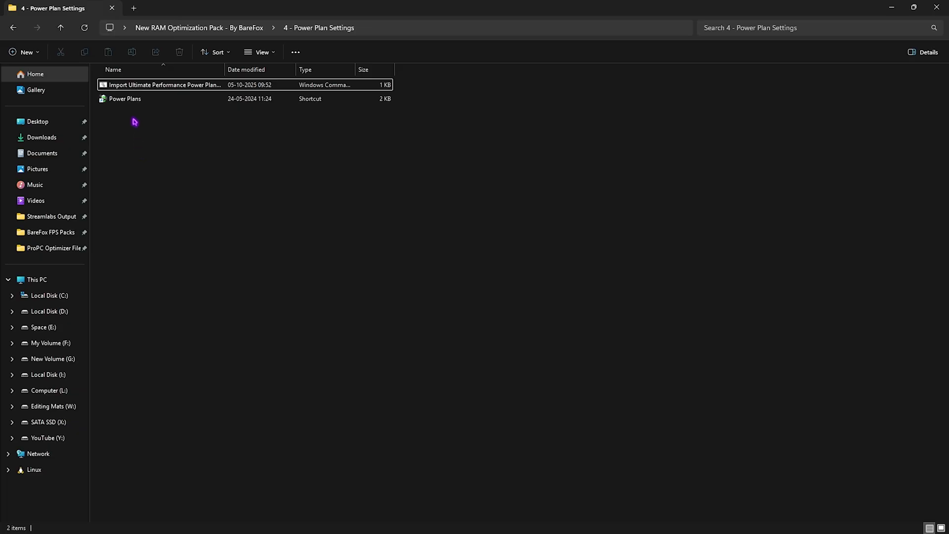
- Confirm in Power Options that Ultimate Performance is the active plan, then return to the pack folder
double_click(125, 99)
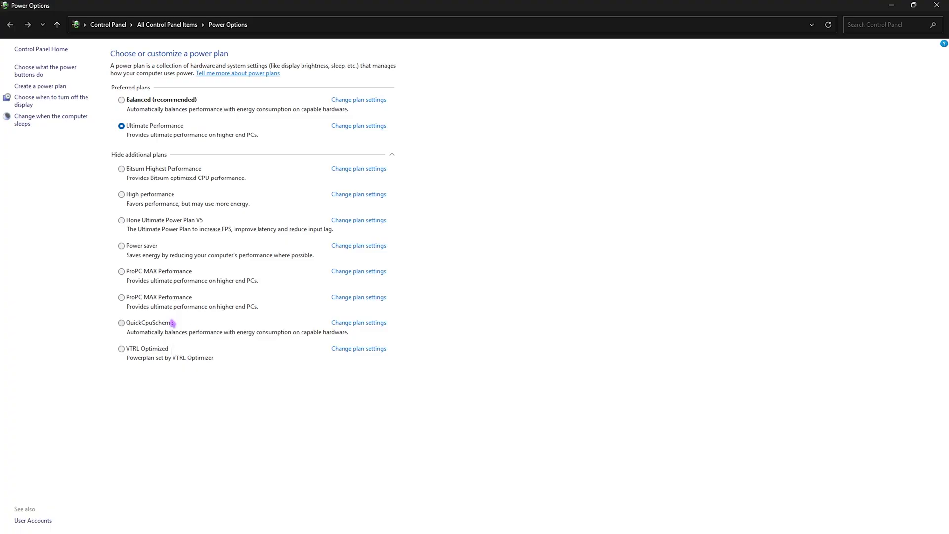
click(936, 4)
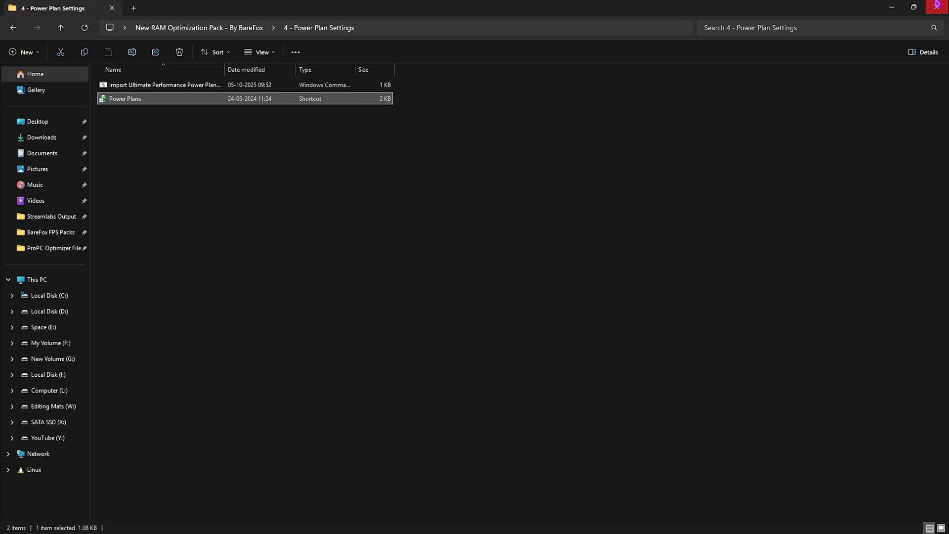
key(alt+Up)
- Run memreduct-3.5.2-setup.exe as administrator, accept the license, install with defaults, and launch Mem Reduct
double_click(164, 144)
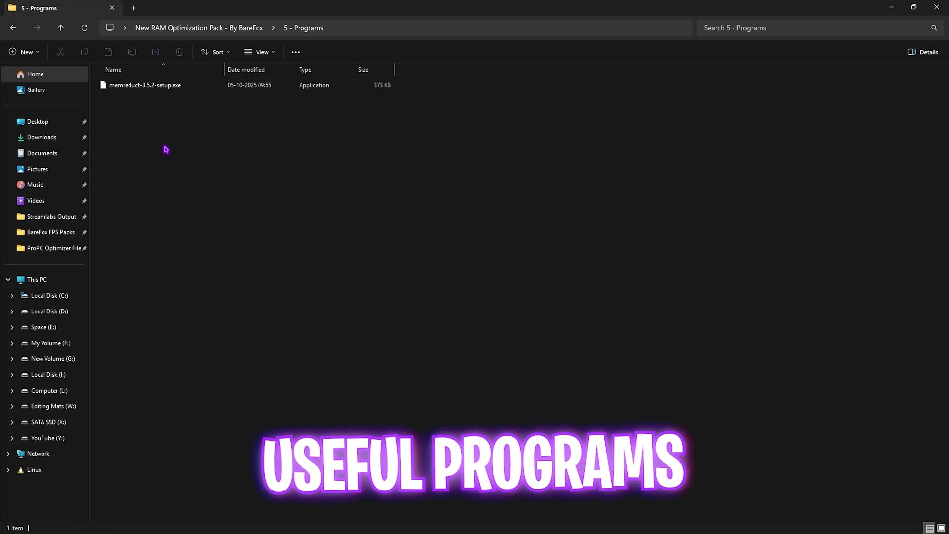
right_click(155, 89)
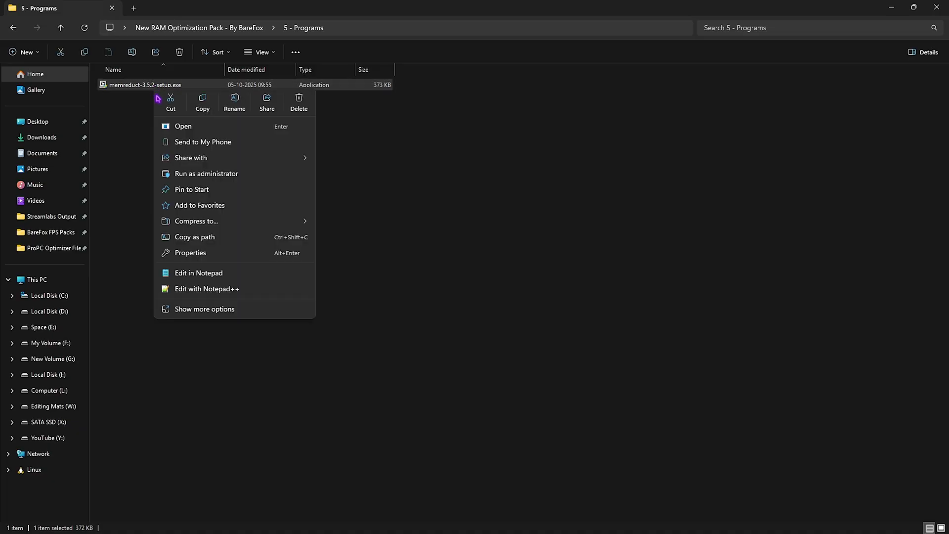
click(197, 173)
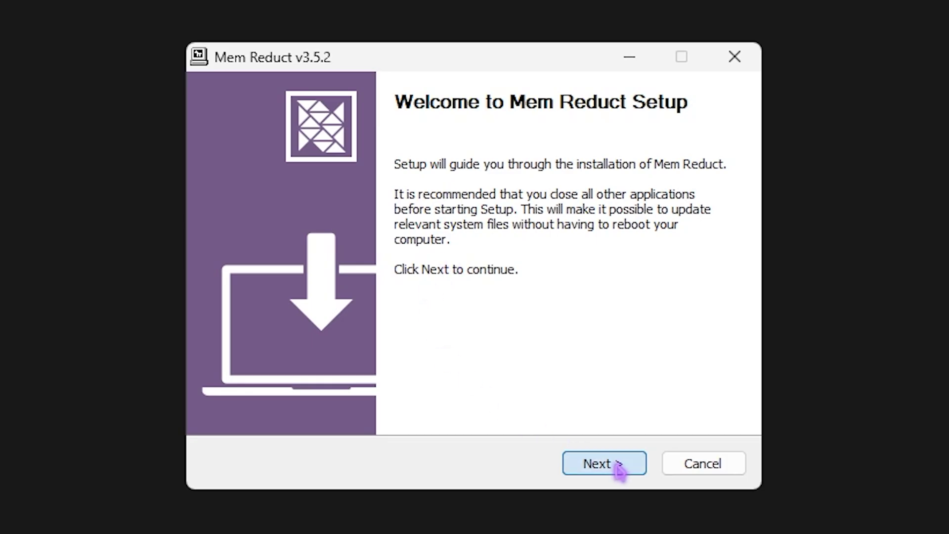
click(615, 468)
click(318, 417)
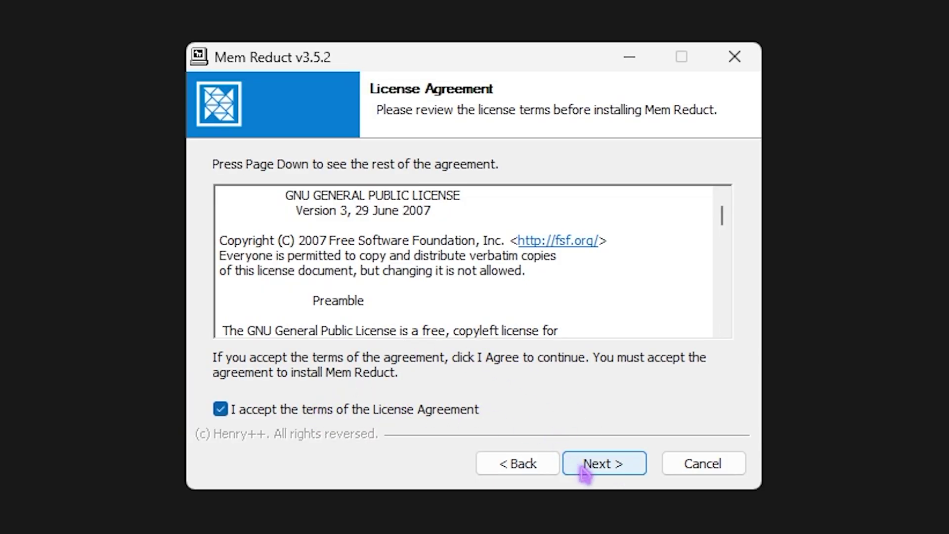
click(613, 467)
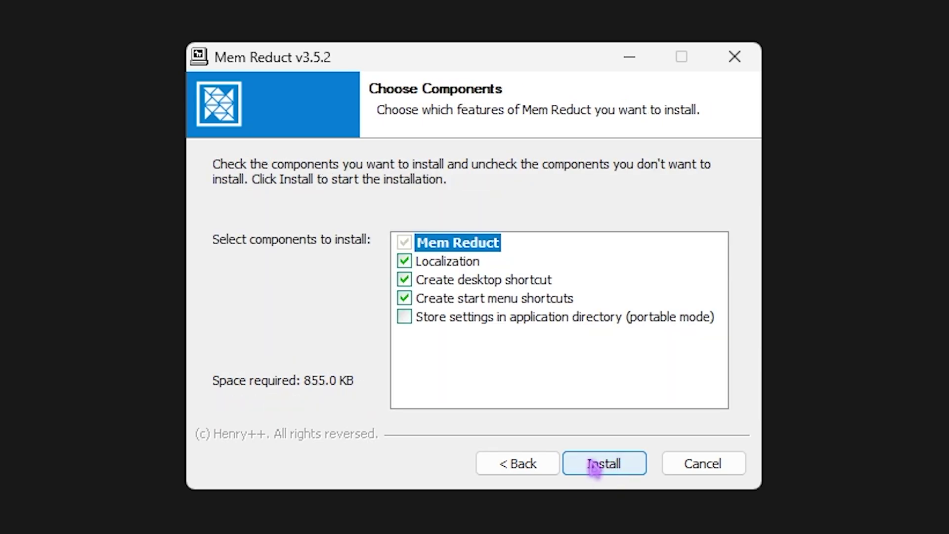
click(606, 468)
click(602, 465)
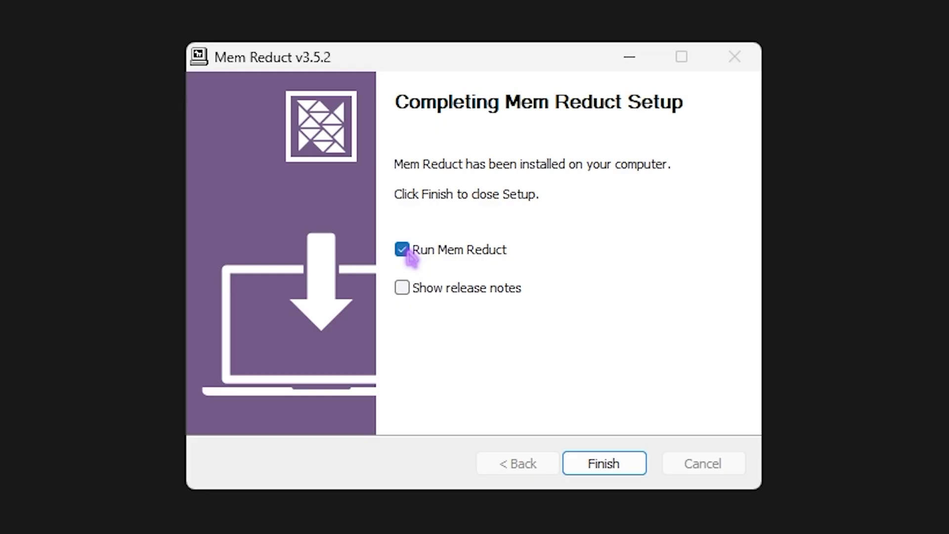
click(622, 467)
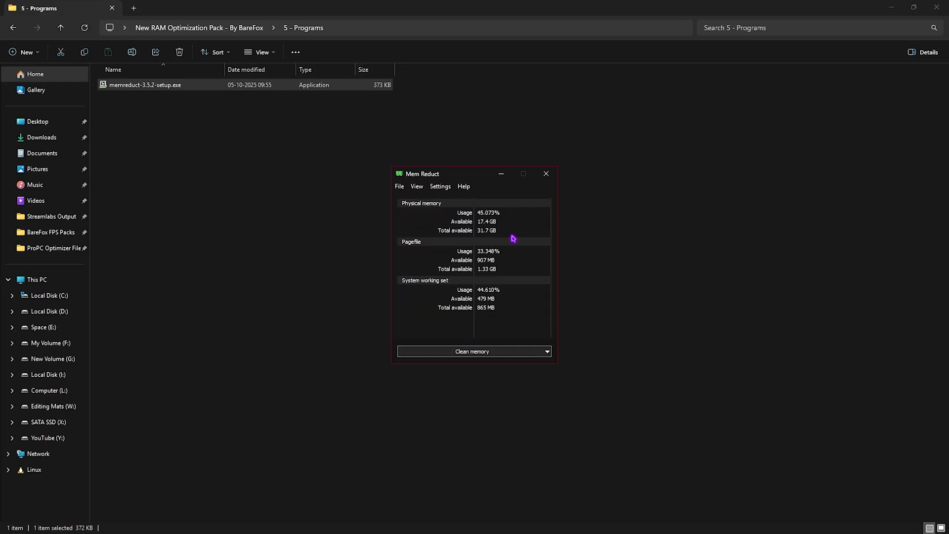
- Open Task Manager beside Mem Reduct, showing the Performance > Memory graph
key(ctrl+shift+Escape)
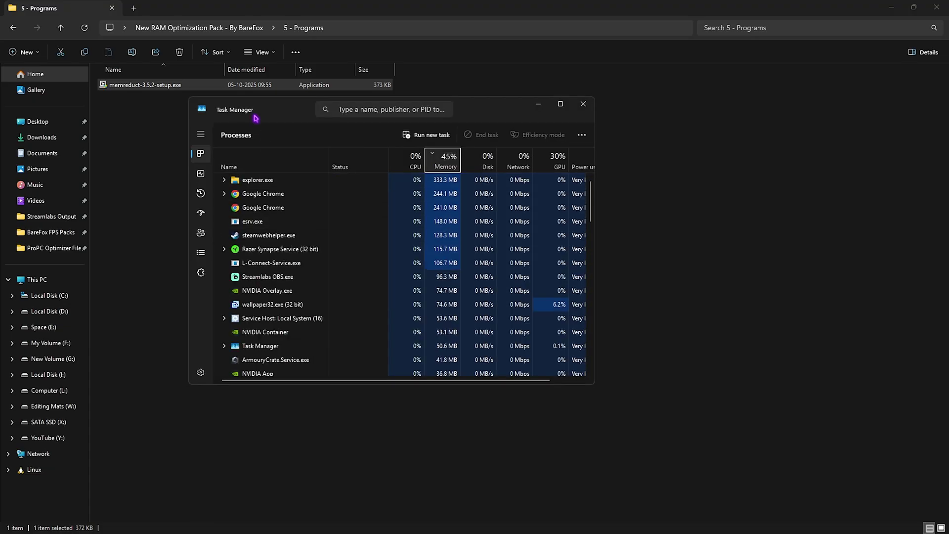
drag(251, 121, 624, 130)
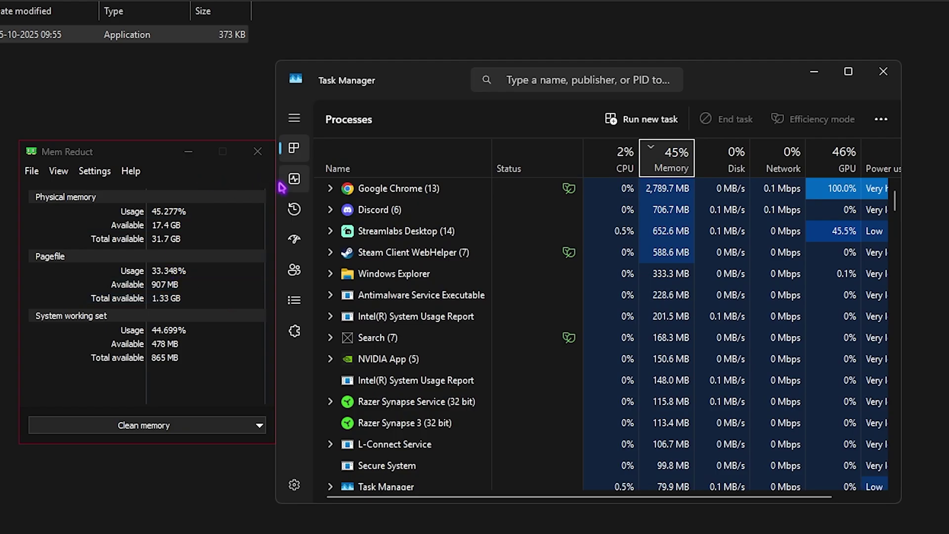
click(551, 174)
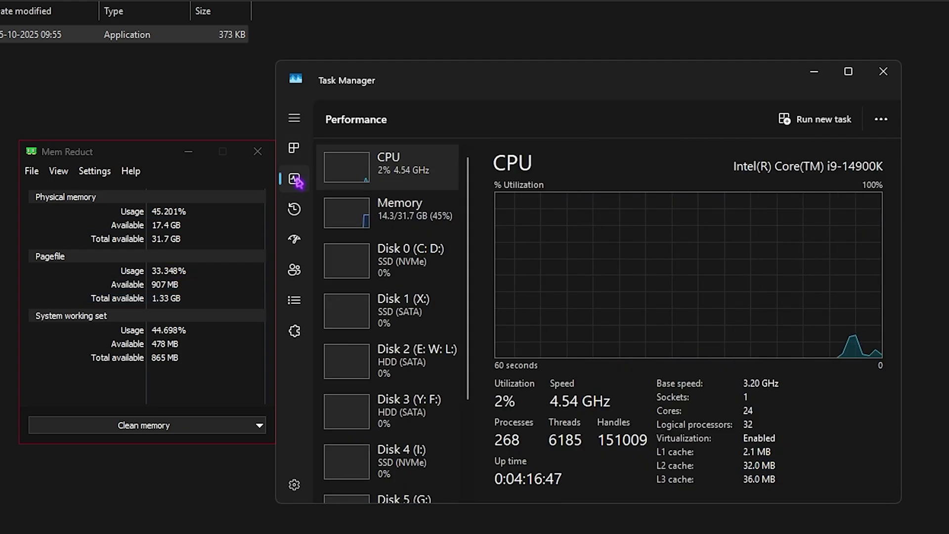
click(420, 217)
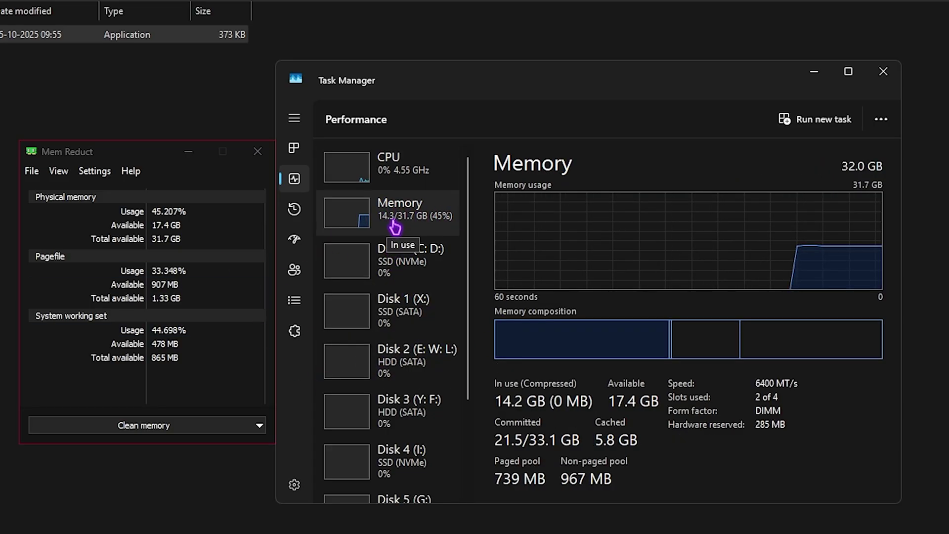
- Clean memory in Mem Reduct, dropping usage from about 45% to 16%, then close all windows
click(144, 425)
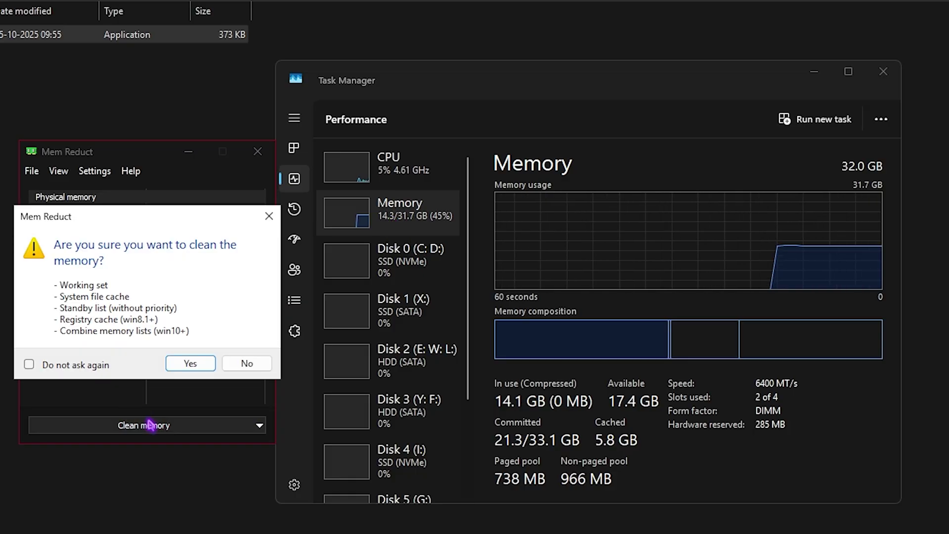
click(194, 362)
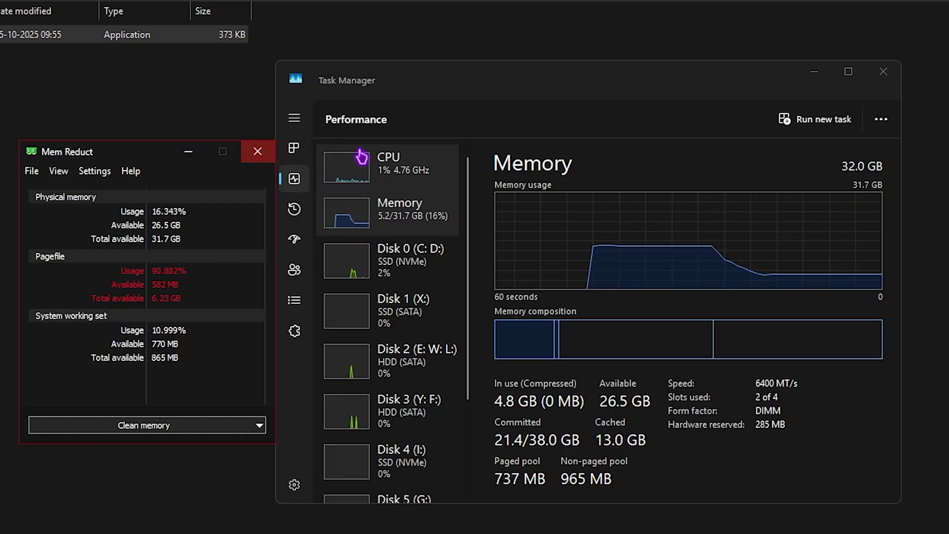
click(868, 75)
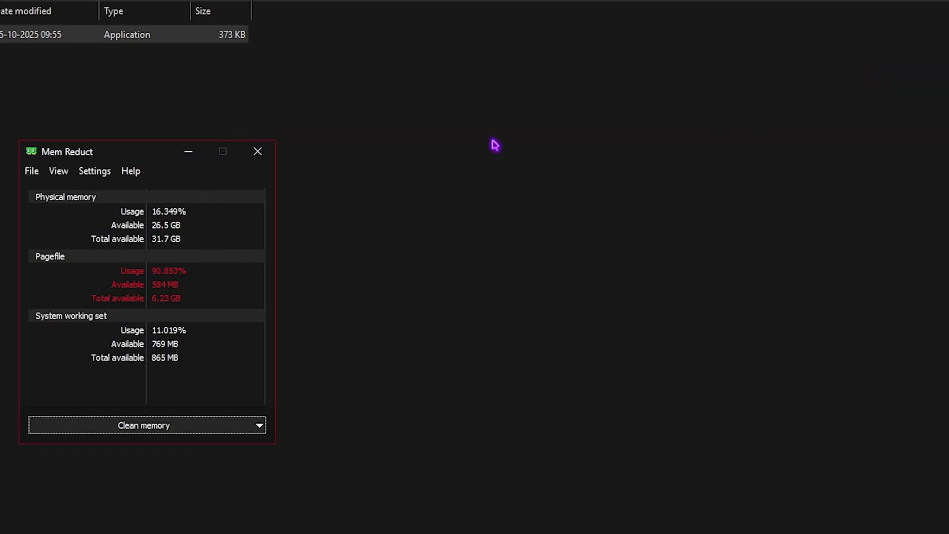
click(252, 154)
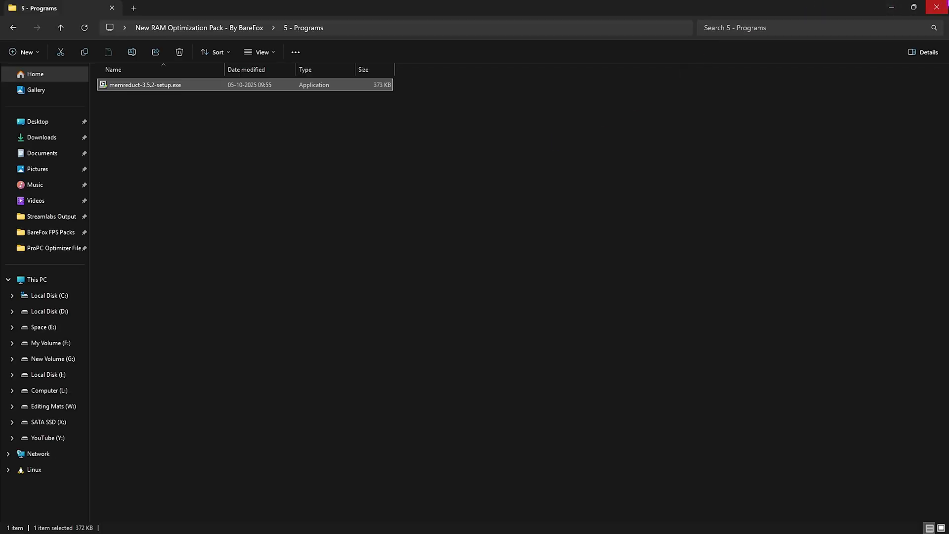
click(936, 7)
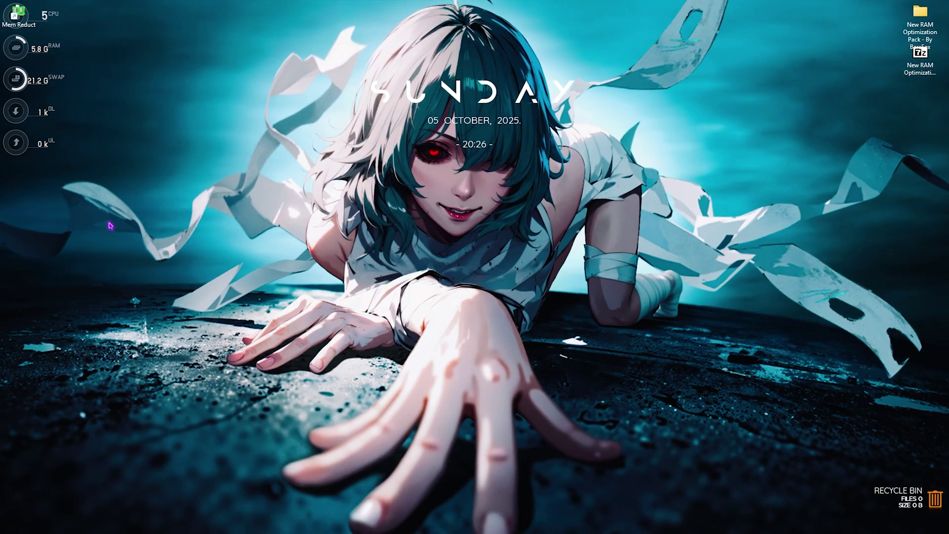
- Launch gpedit.msc from the Run box and maximize the Local Group Policy Editor
key(super+r)
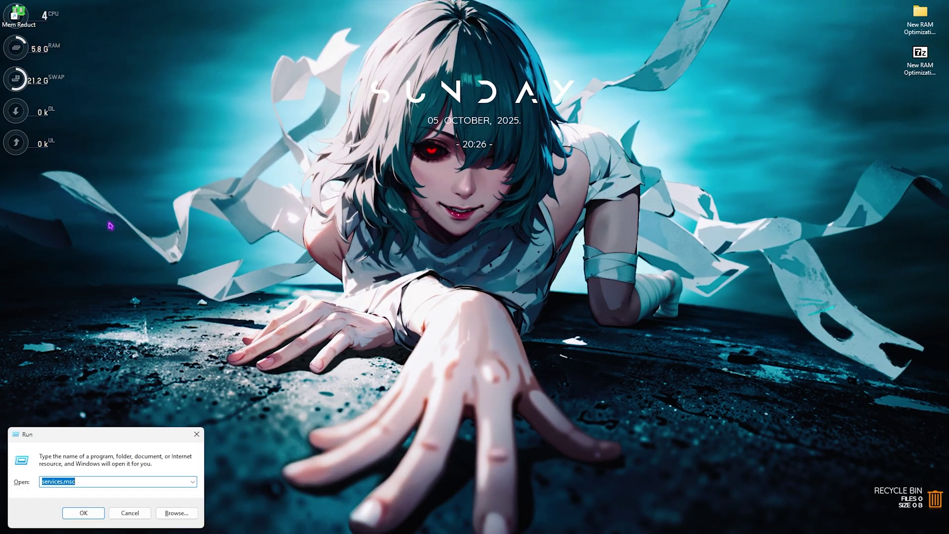
text(gpedit.)
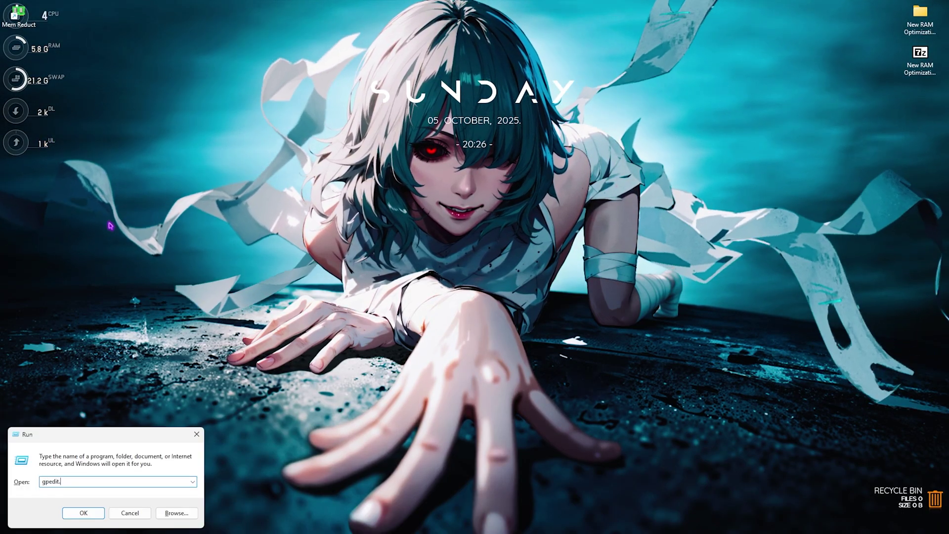
text(msc)
key(Return)
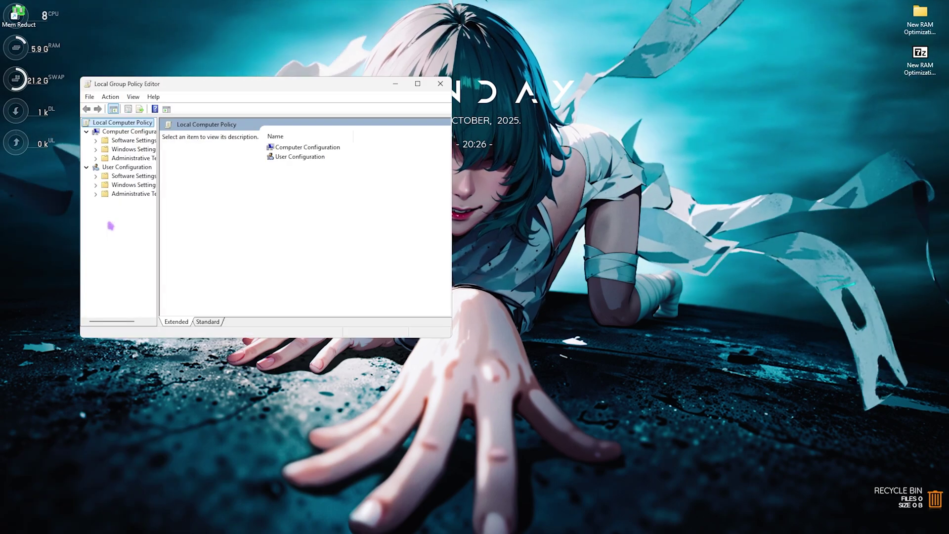
key(super+Up)
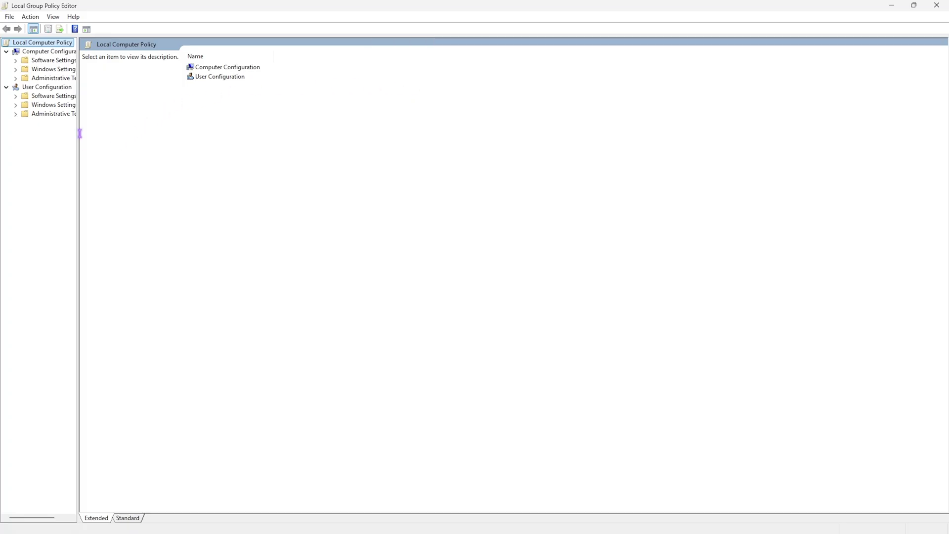
- Navigate to Administrative Templates > System > Power Management > Power Throttling Settings
drag(78, 130, 111, 129)
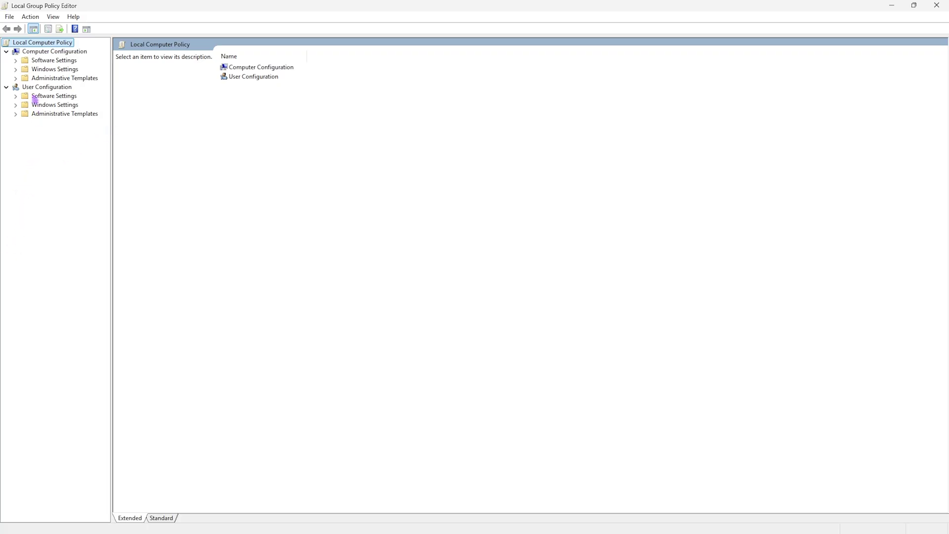
click(16, 78)
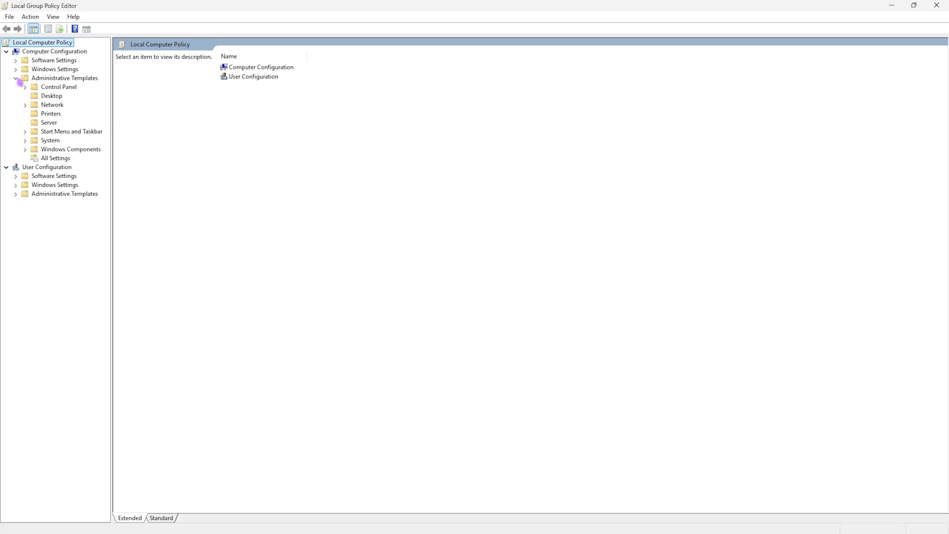
click(25, 141)
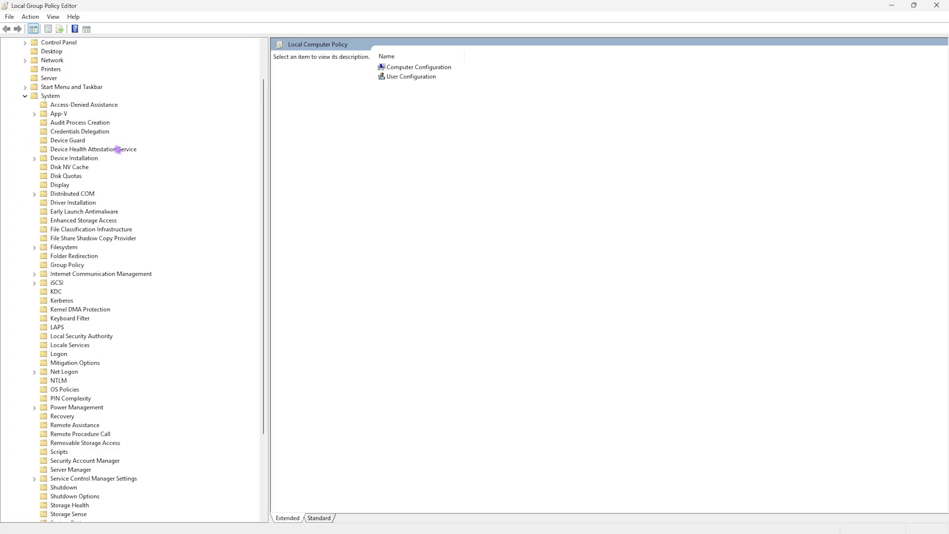
scroll(116, 159, down, 4)
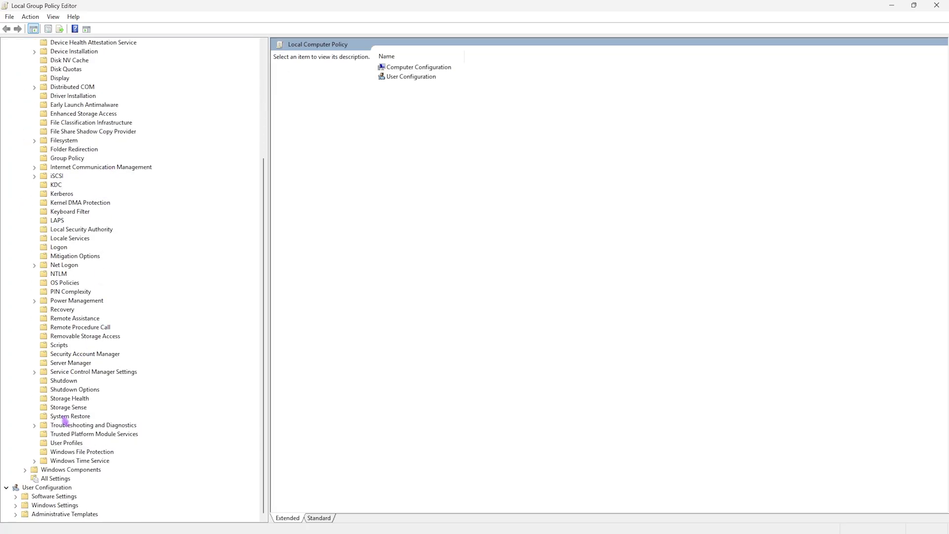
click(34, 301)
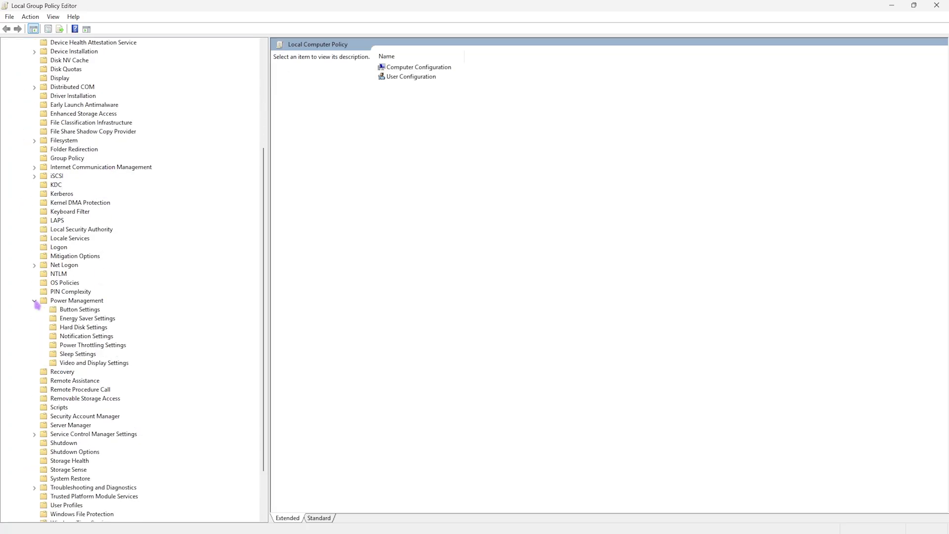
click(84, 346)
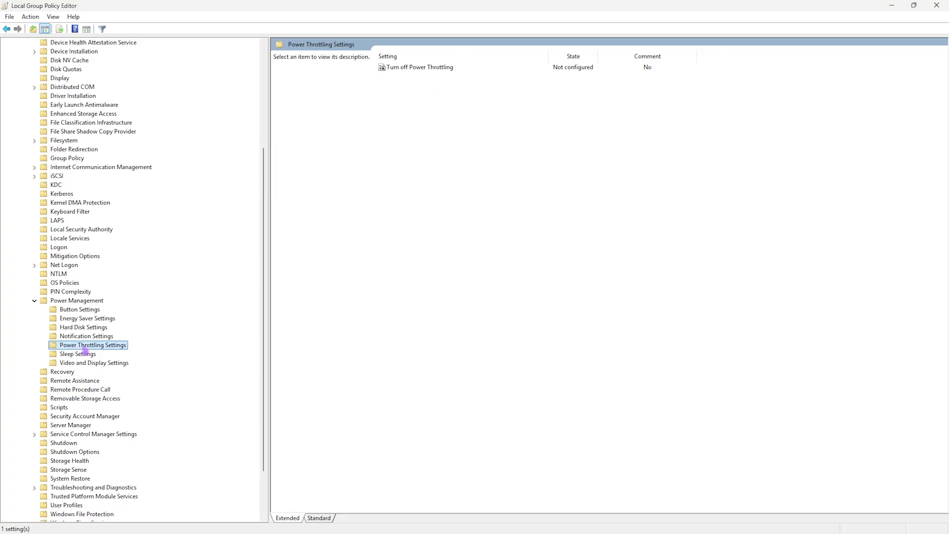
- Set Turn off Power Throttling to Enabled, apply it, and close the dialog
double_click(414, 67)
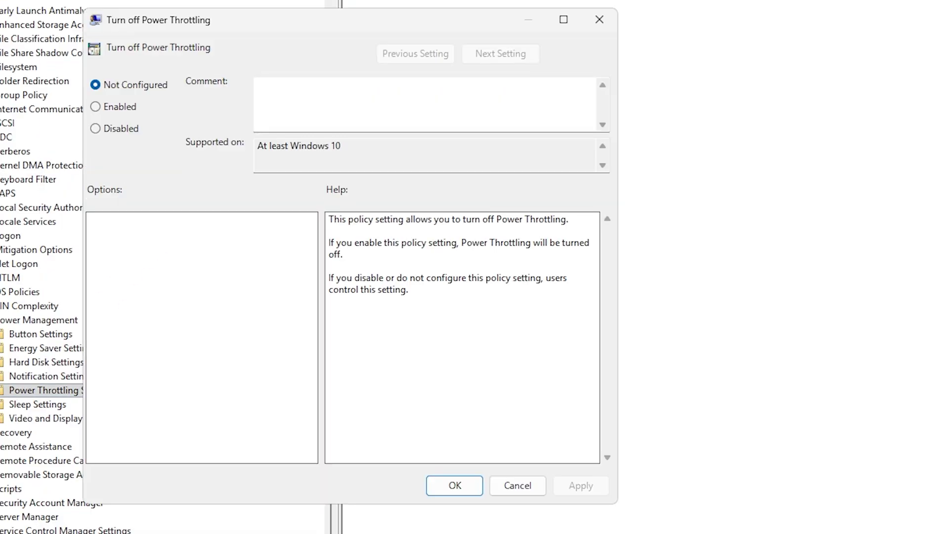
click(104, 107)
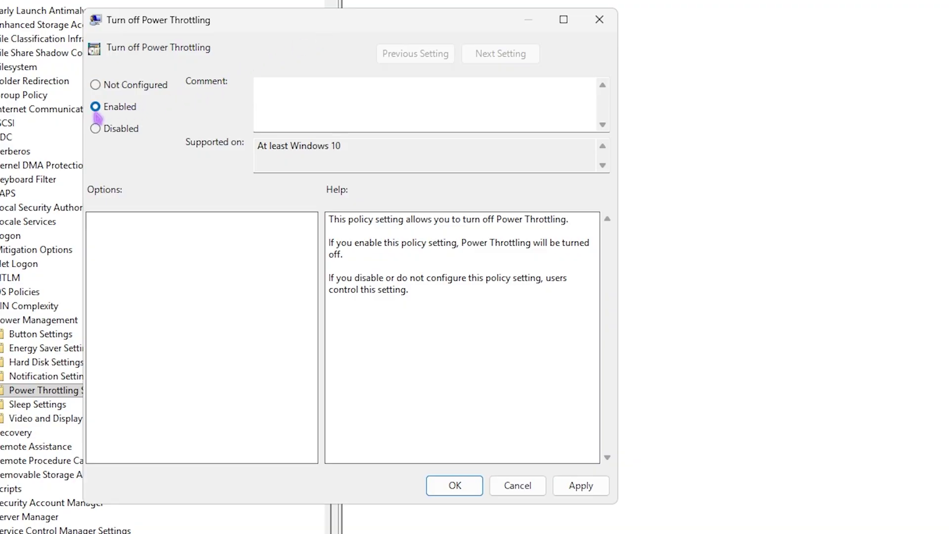
click(581, 486)
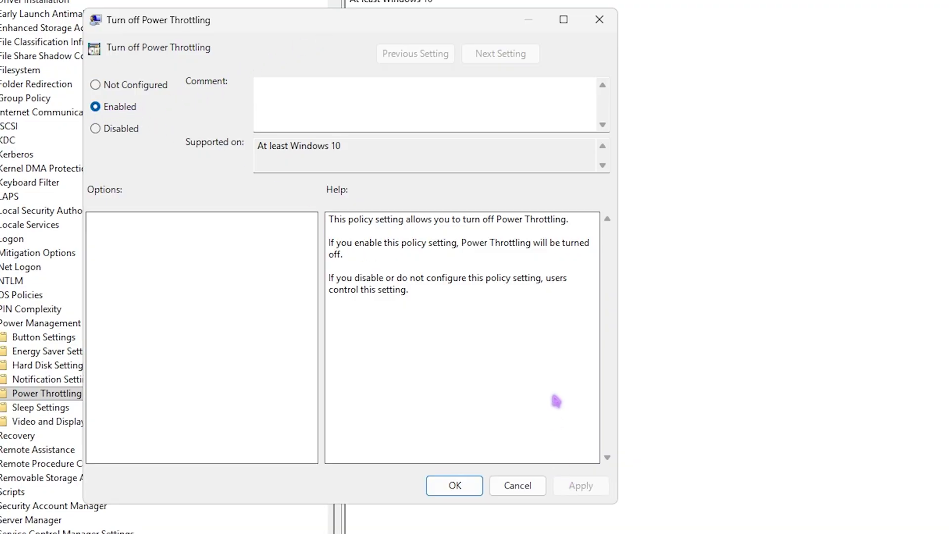
click(599, 19)
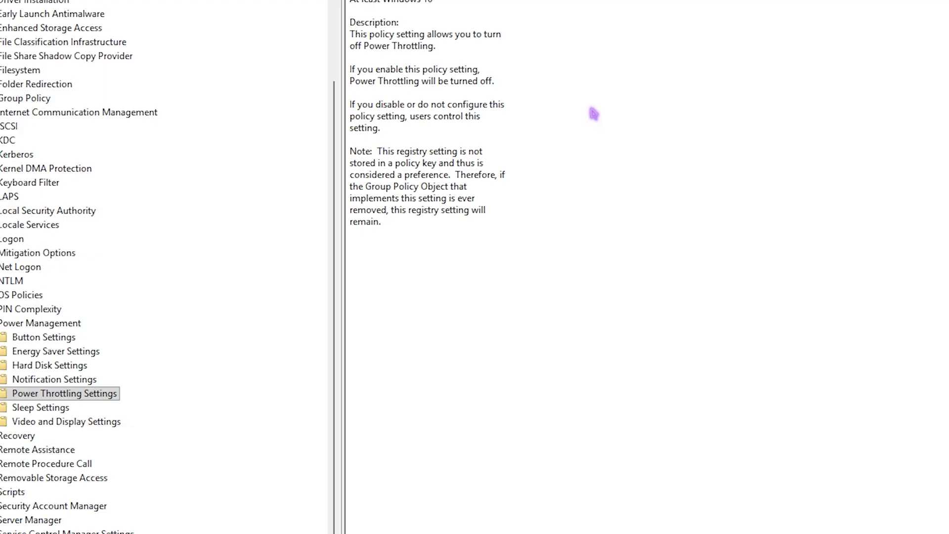